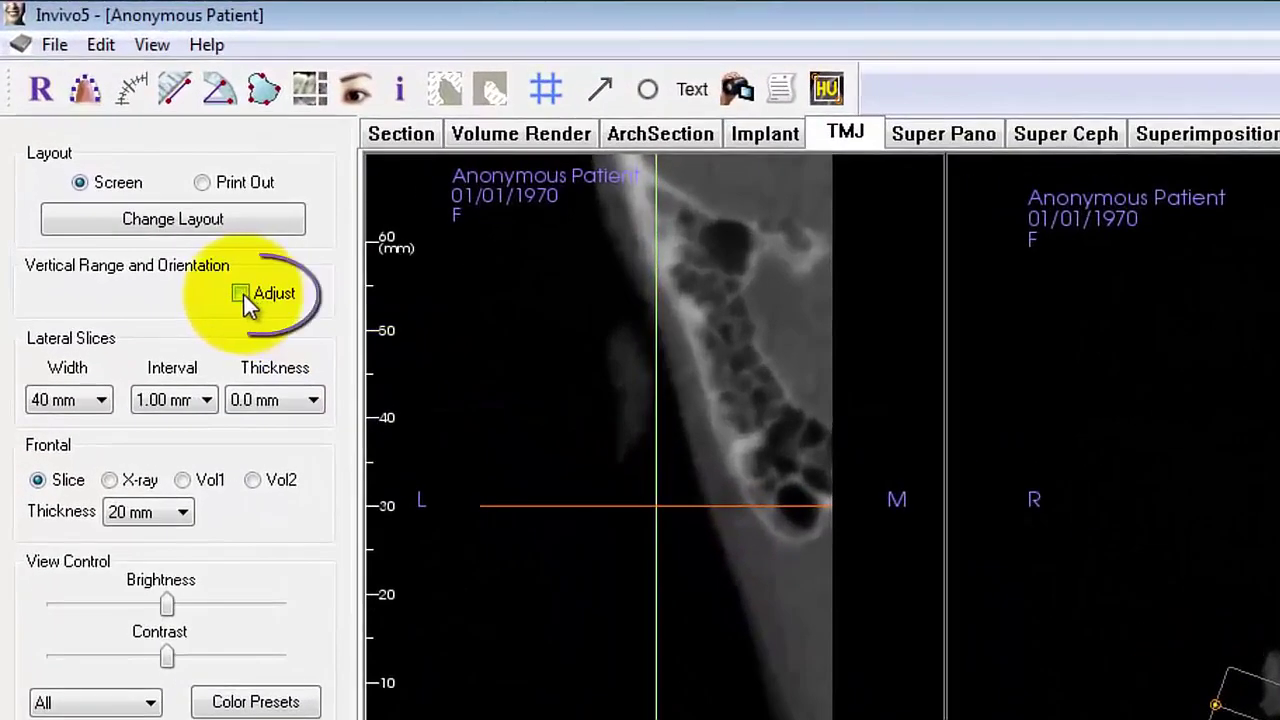
# Adjust the vertical range, lowering the lower limit below the mandible and the upper limit to just above the joints, and close the adjustment view
pyautogui.click(240, 294)
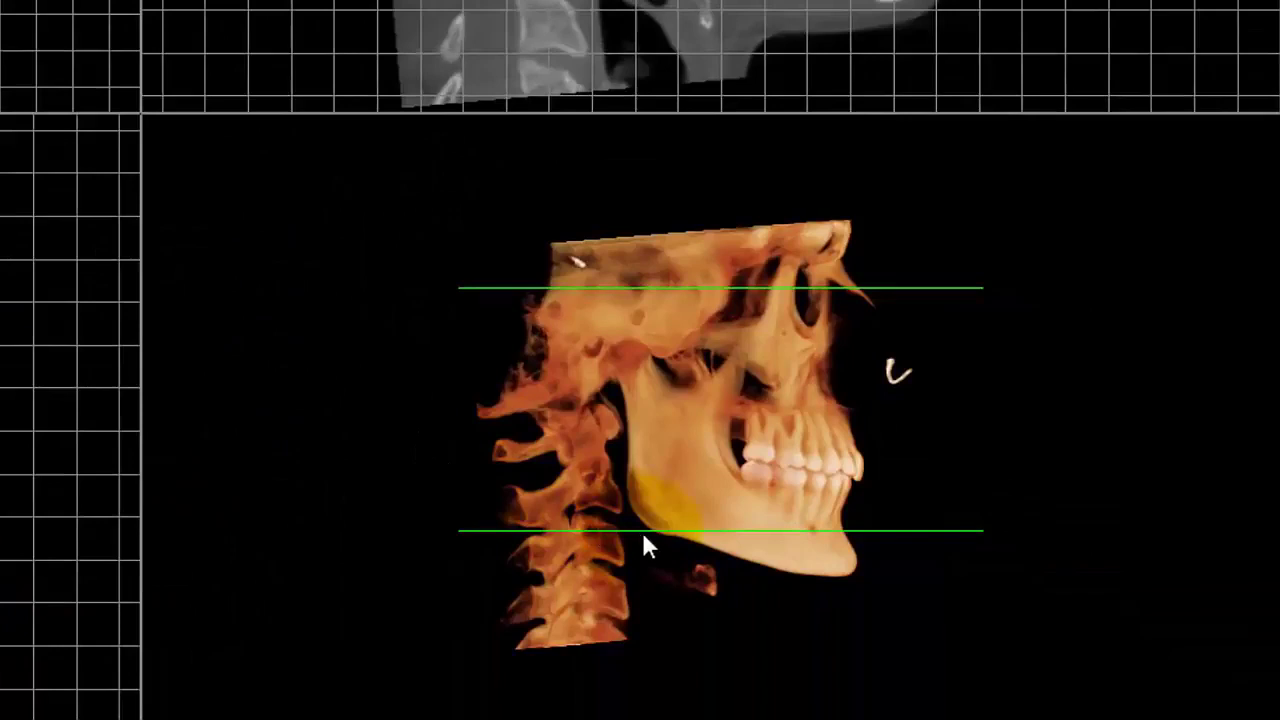
pyautogui.moveTo(648, 531); pyautogui.dragTo(652, 598)
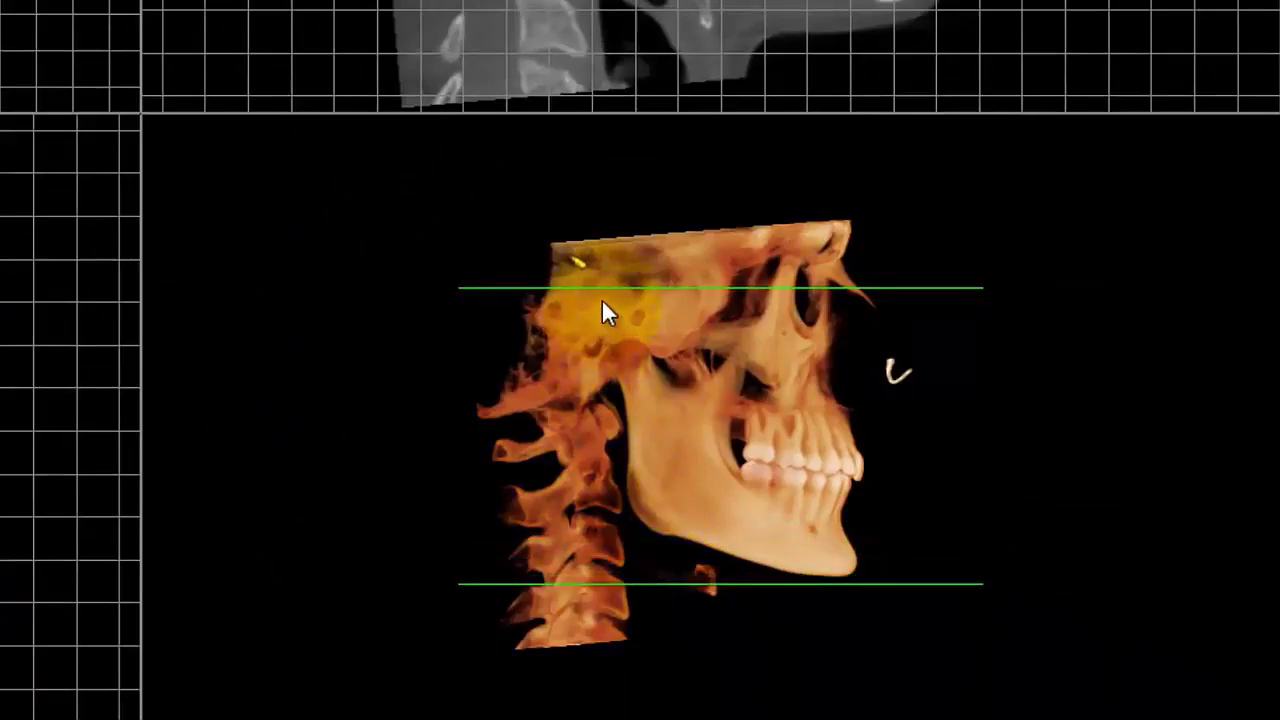
pyautogui.moveTo(601, 290); pyautogui.dragTo(593, 322)
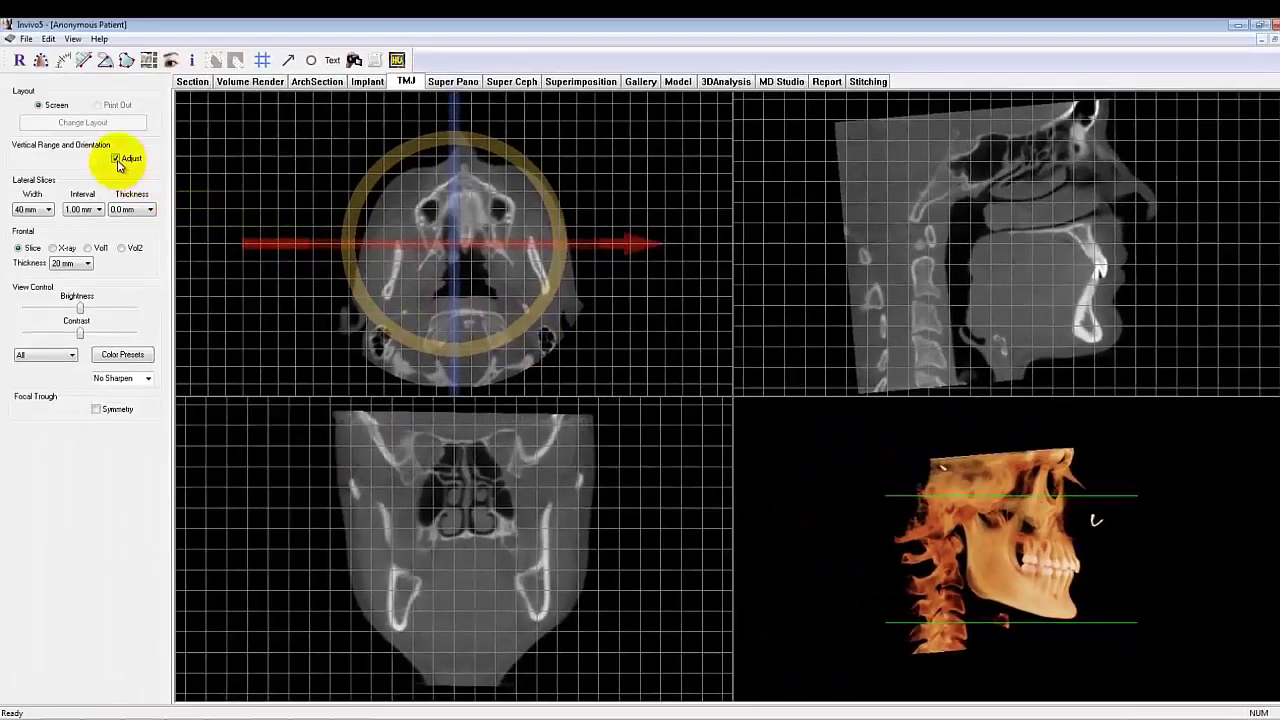
pyautogui.click(116, 159)
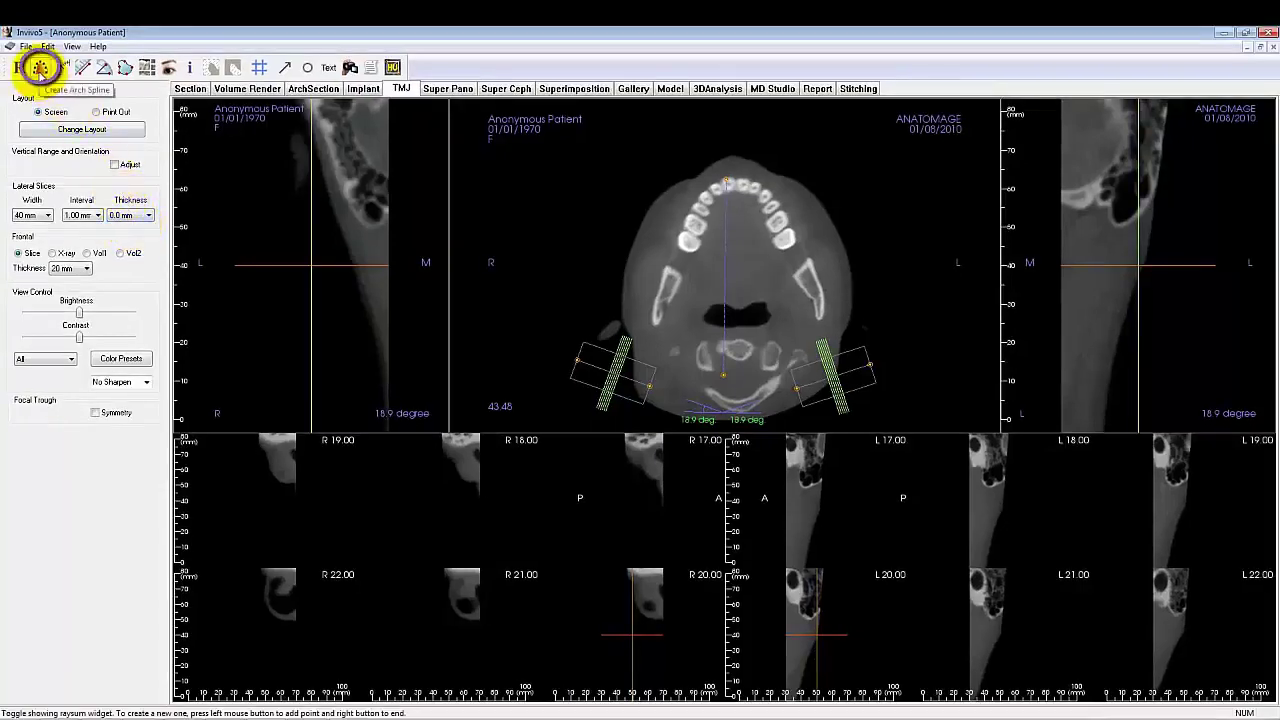
# Create a focal trough for the right side, running from lateral to medial across the right condyle on the 70.48 axial slice
pyautogui.click(40, 68)
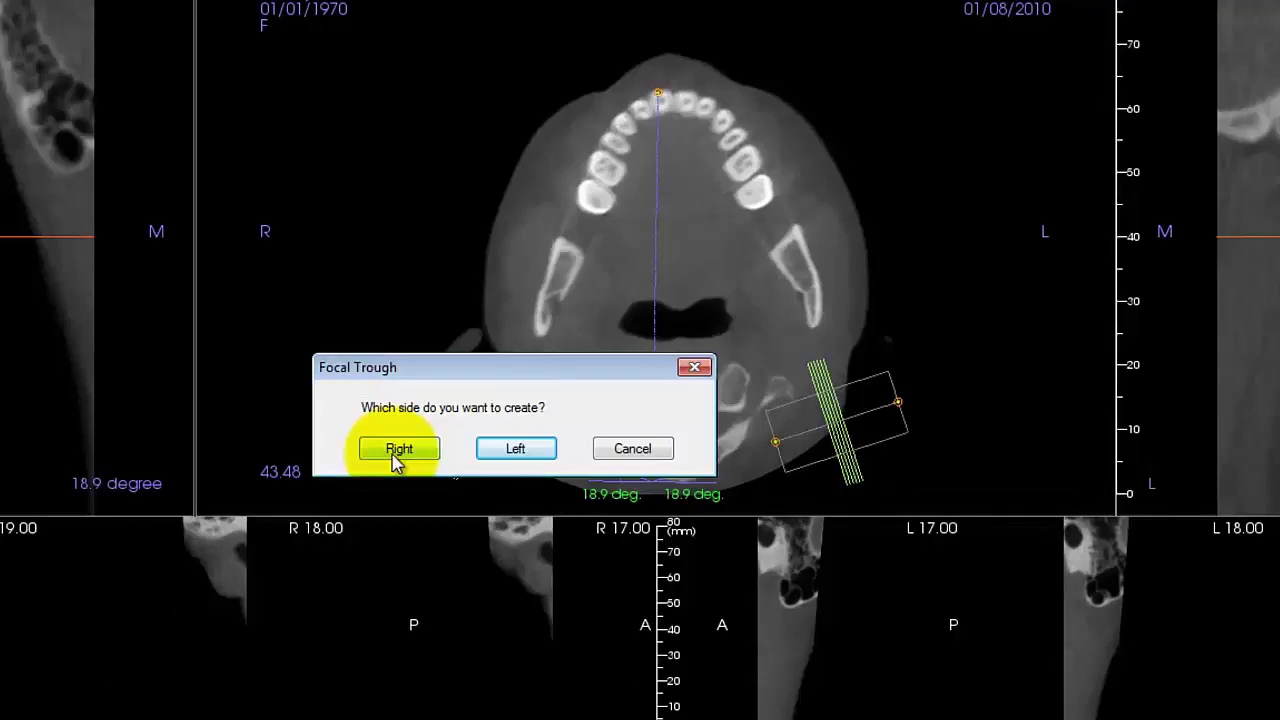
pyautogui.click(397, 452)
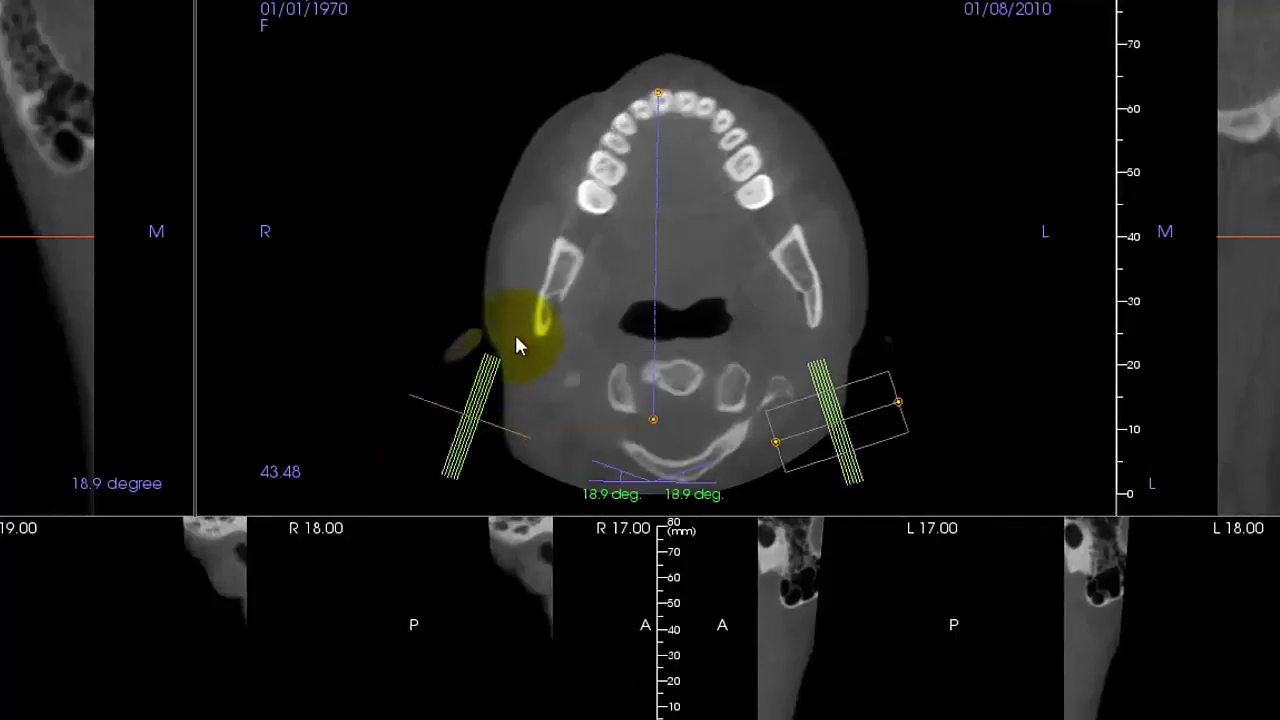
pyautogui.scroll(4, 516, 338)
pyautogui.scroll(13, 521, 334)
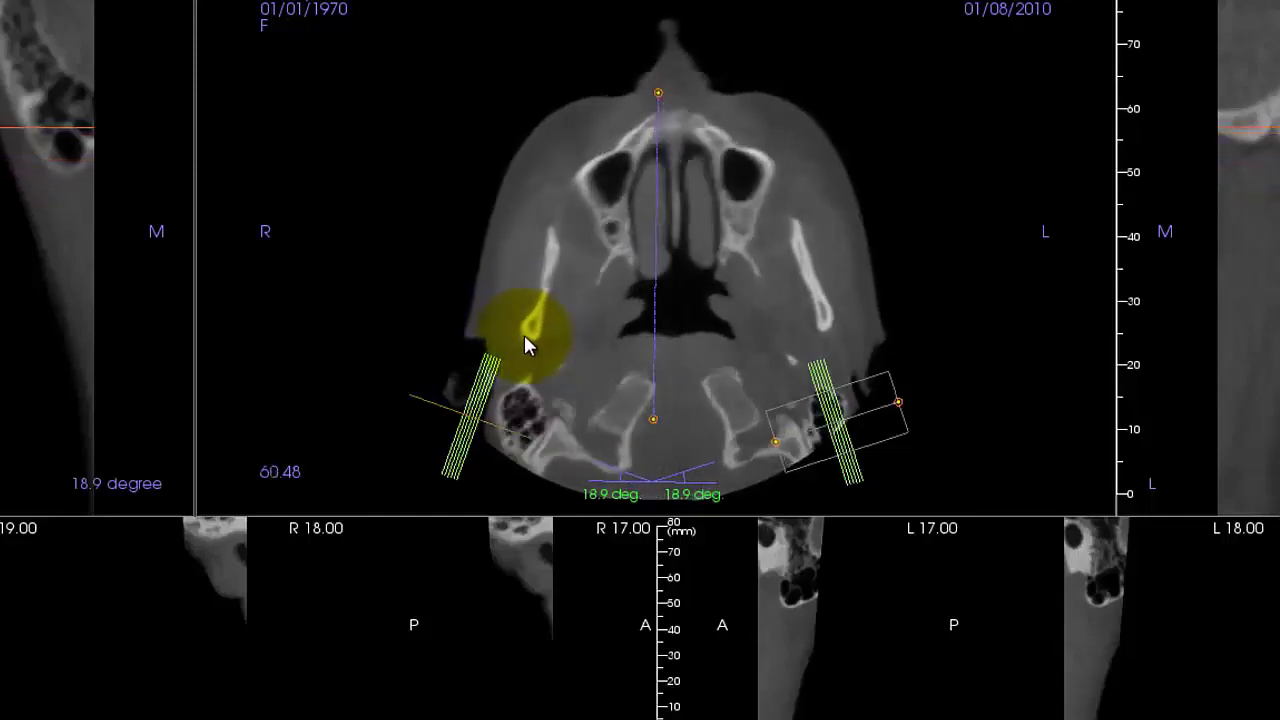
pyautogui.scroll(10, 524, 334)
pyautogui.scroll(-1, 542, 364)
pyautogui.scroll(1, 510, 343)
pyautogui.click(497, 310)
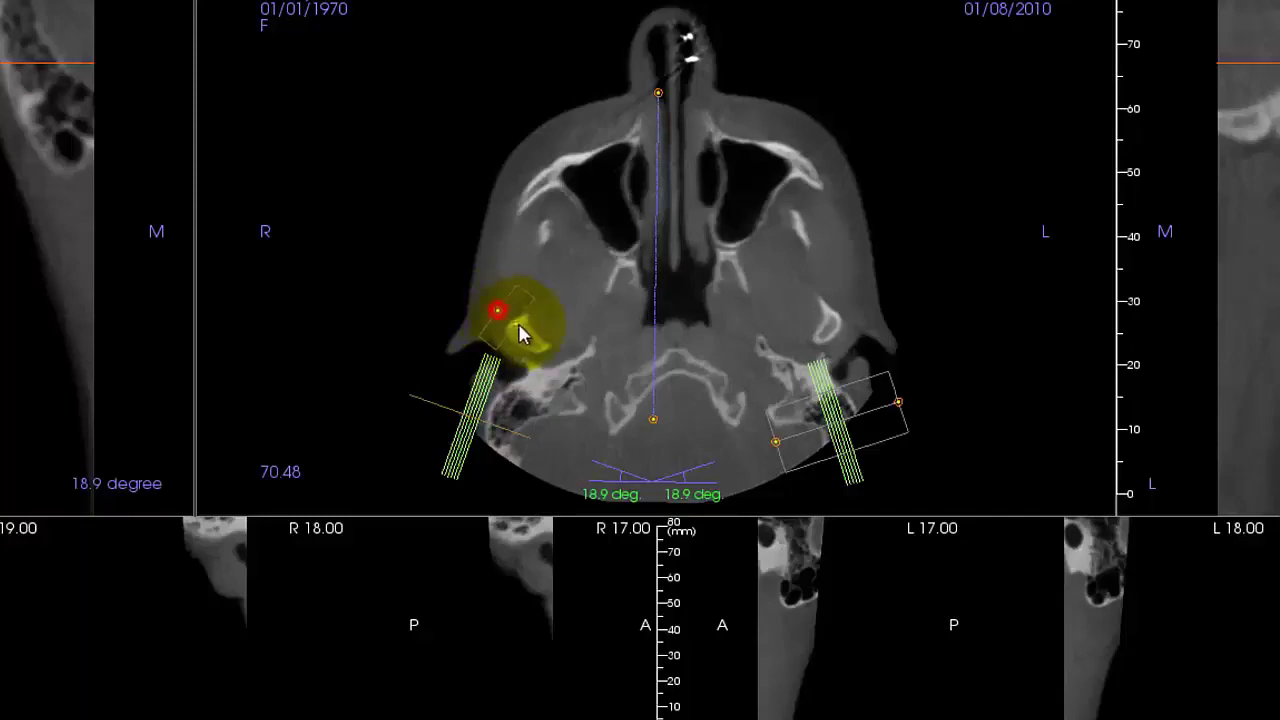
pyautogui.click(554, 350)
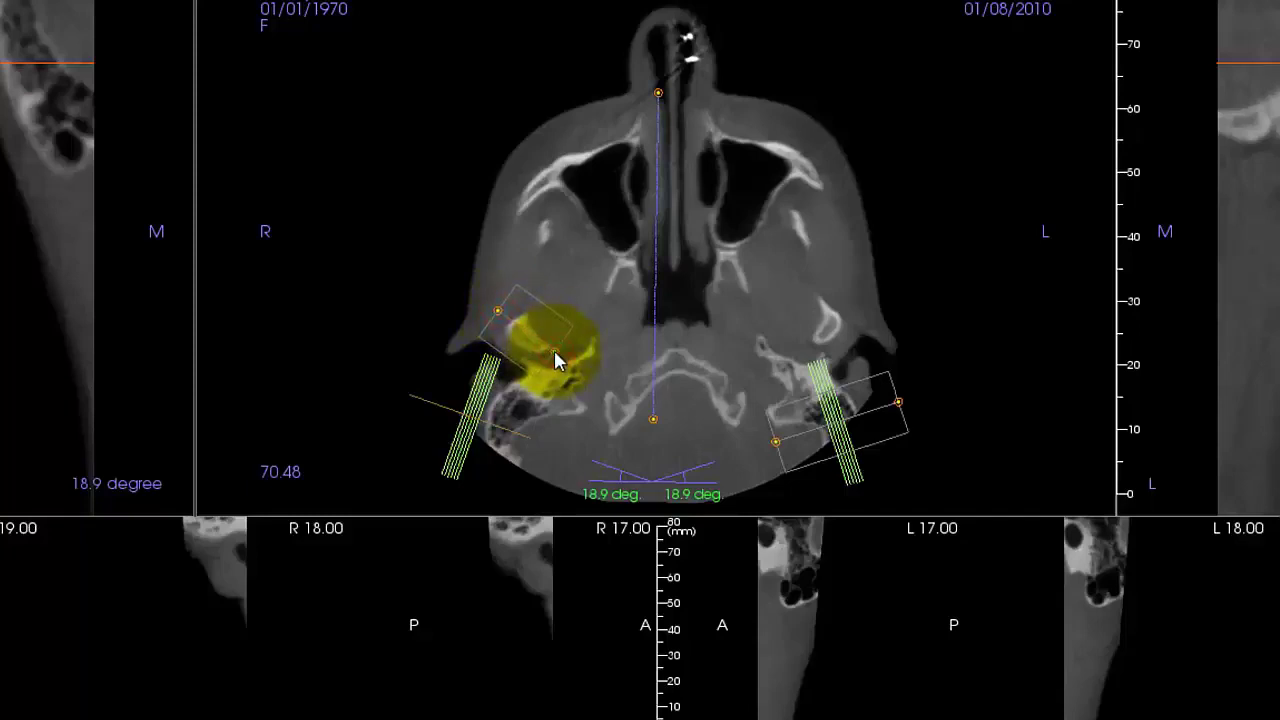
pyautogui.click(602, 304)
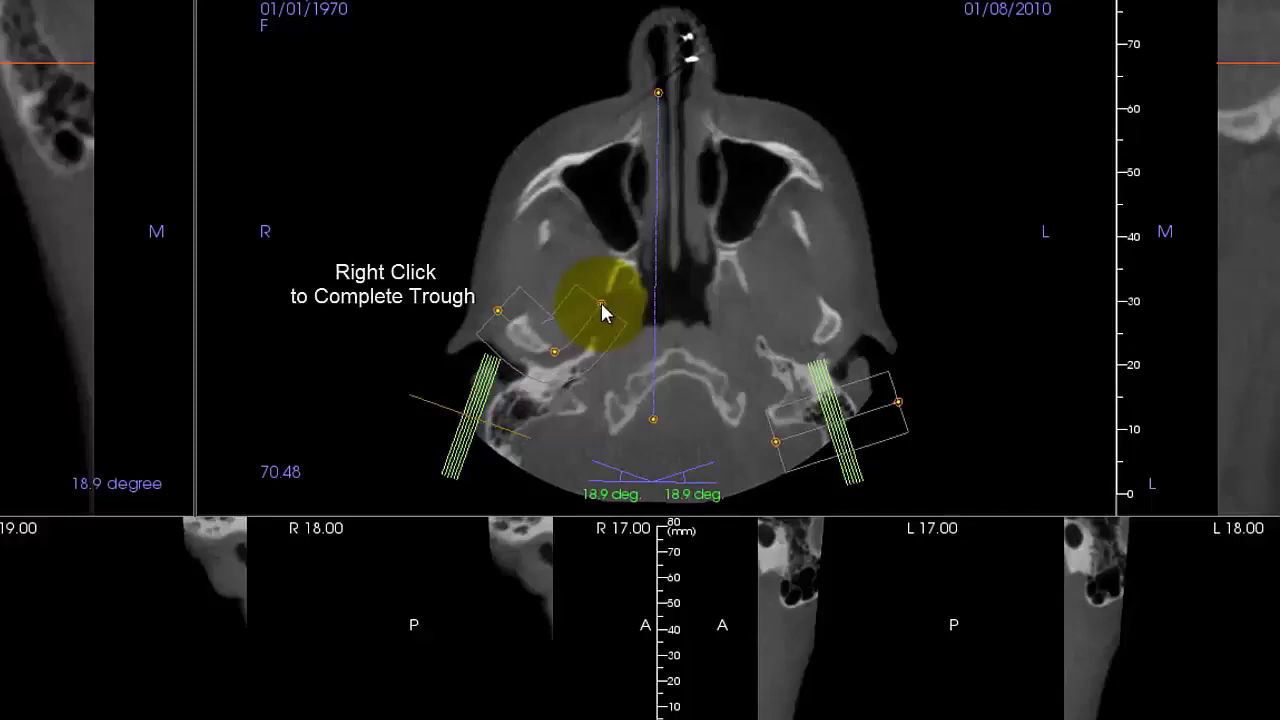
pyautogui.rightClick(603, 302)
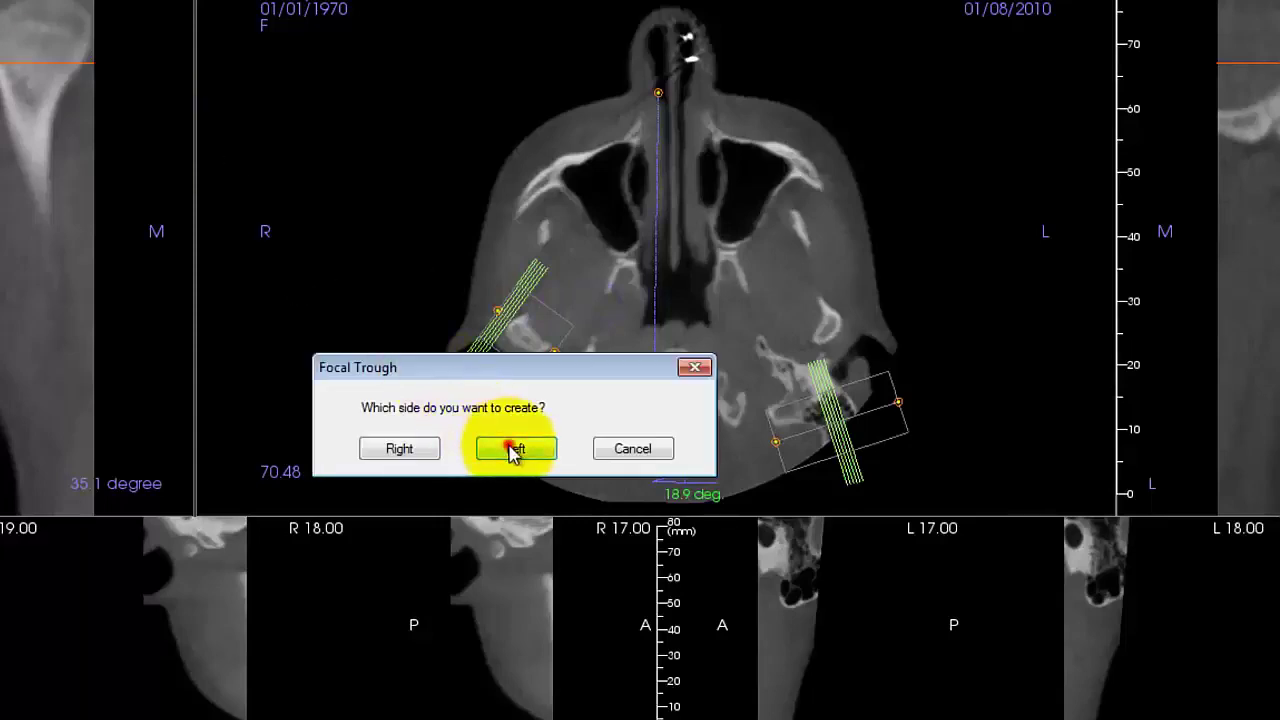
# Create a focal trough for the left side, running from lateral to medial across the left condyle on the 73.48 axial slice
pyautogui.click(510, 447)
pyautogui.scroll(3, 840, 360)
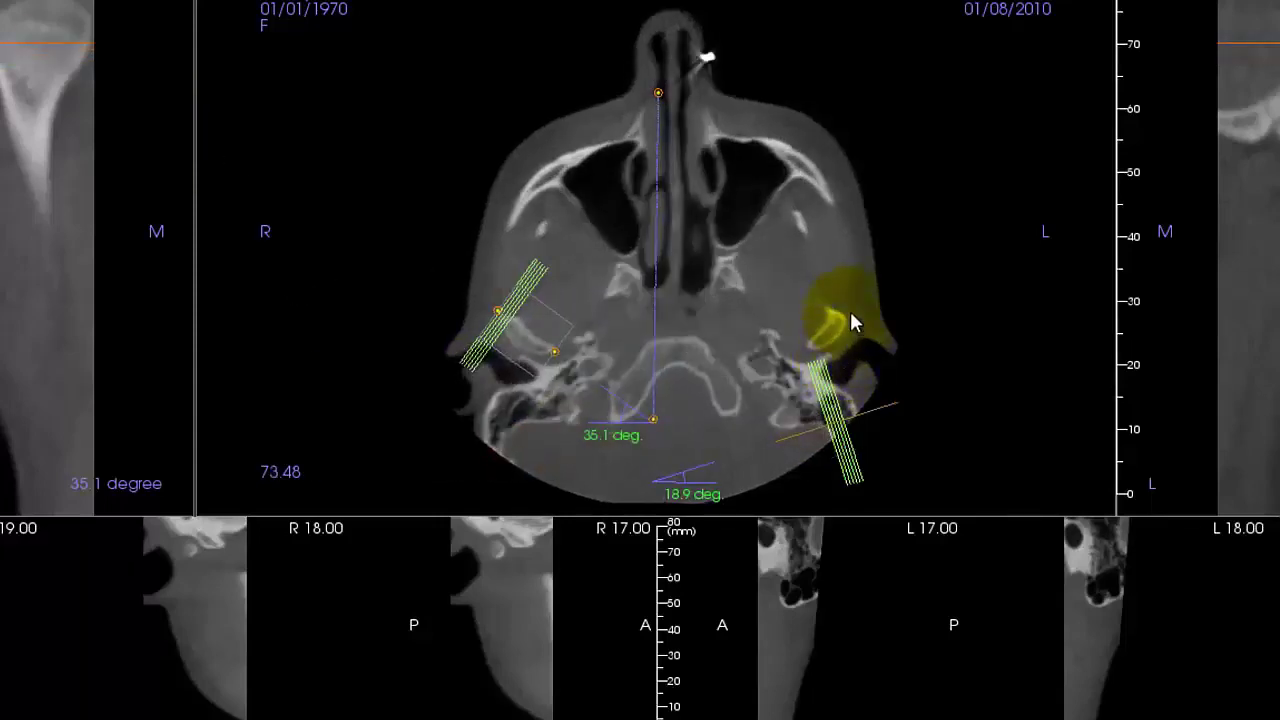
pyautogui.click(847, 298)
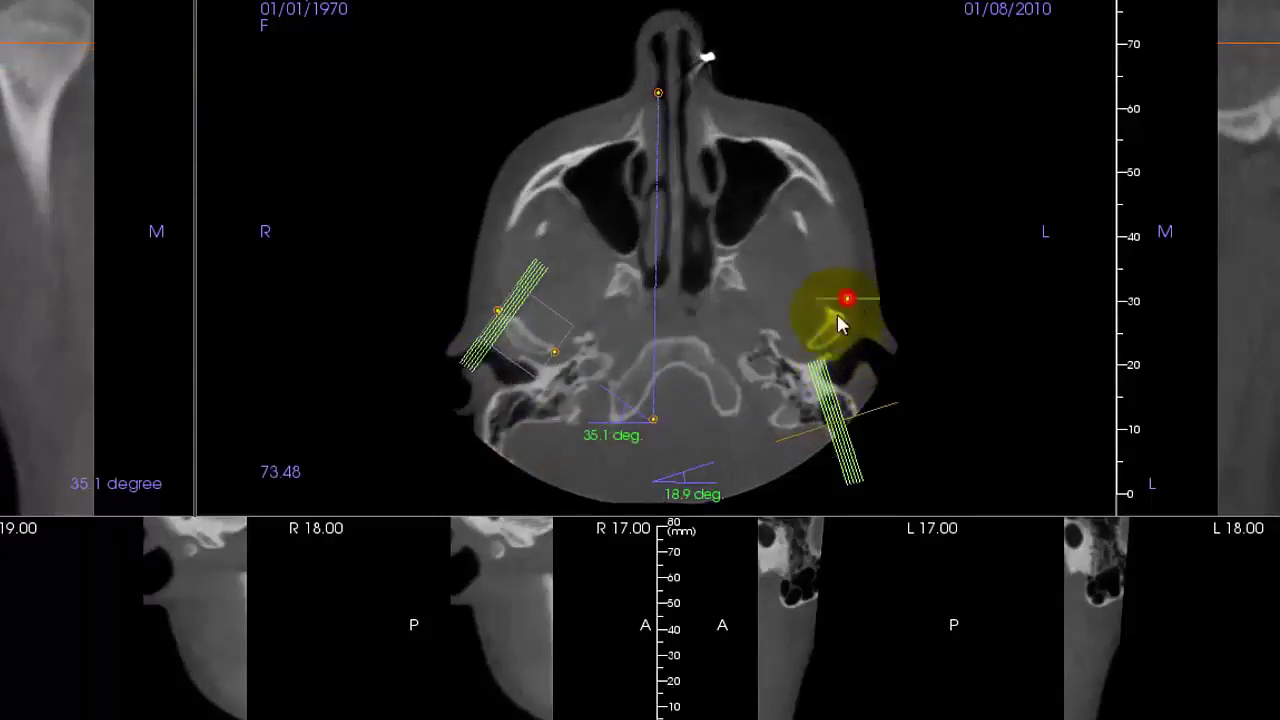
pyautogui.click(804, 360)
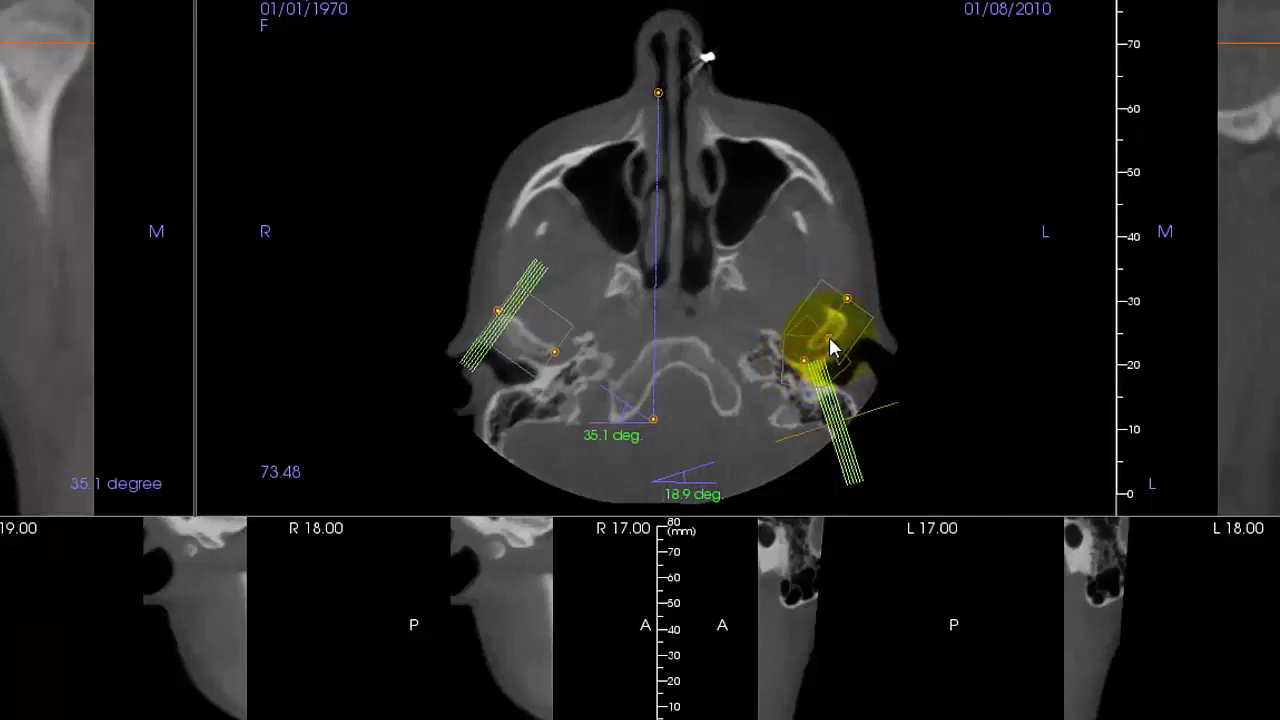
pyautogui.rightClick(828, 343)
# Fine-tune the right focal trough's medial control point on the 72.48 axial slice, bringing the trough to a 33.0 degree angle
pyautogui.scroll(-2, 827, 342)
pyautogui.scroll(2, 827, 342)
pyautogui.scroll(-1, 790, 343)
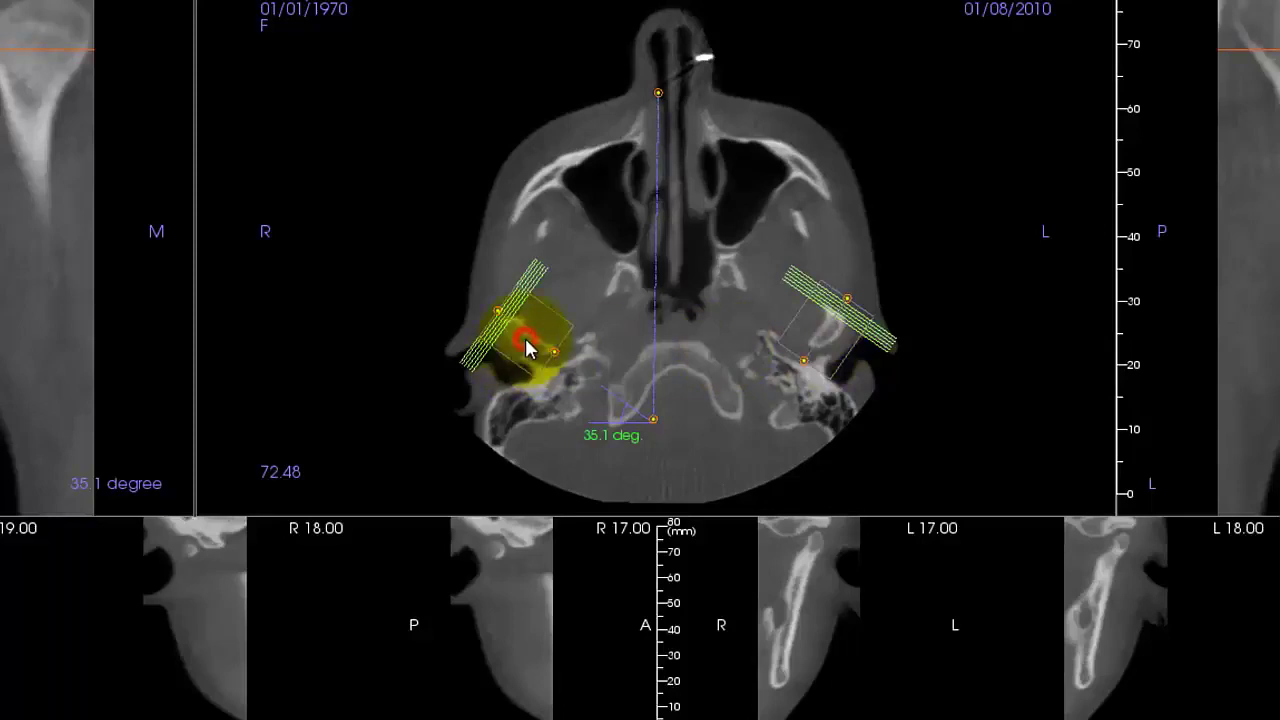
pyautogui.moveTo(554, 355); pyautogui.dragTo(559, 355)
pyautogui.click(497, 310)
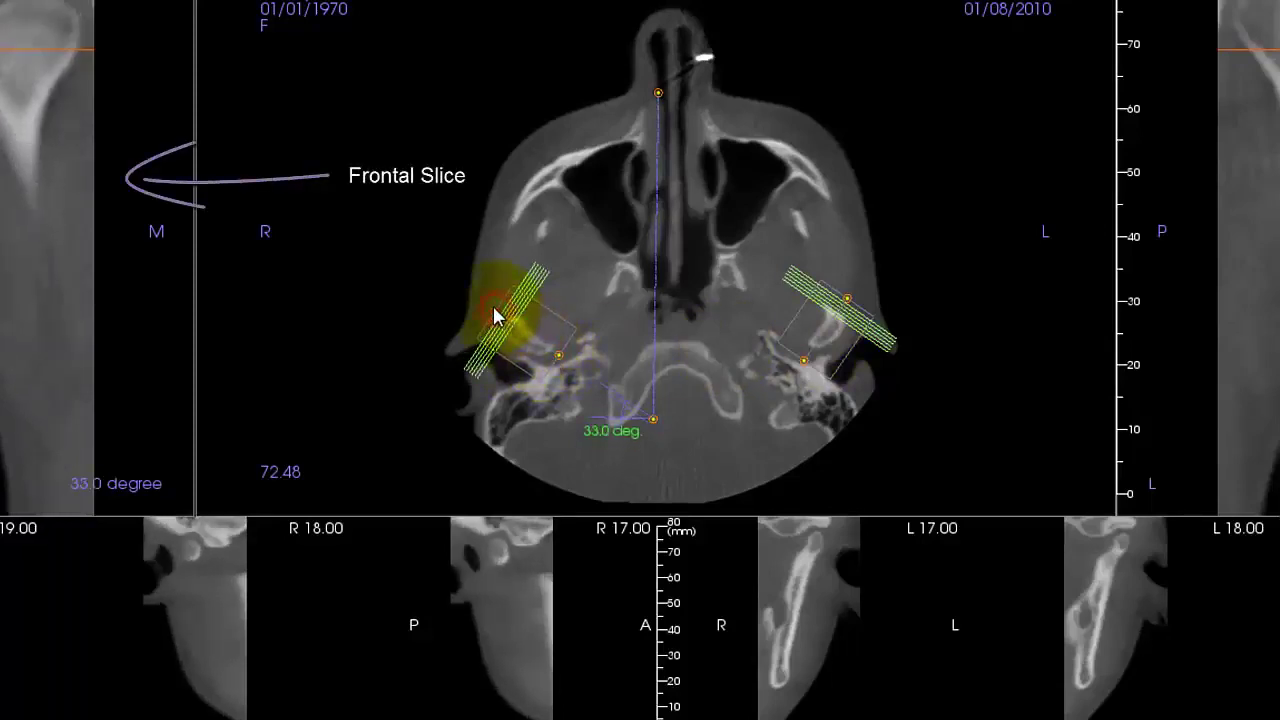
pyautogui.moveTo(817, 336); pyautogui.dragTo(797, 346)
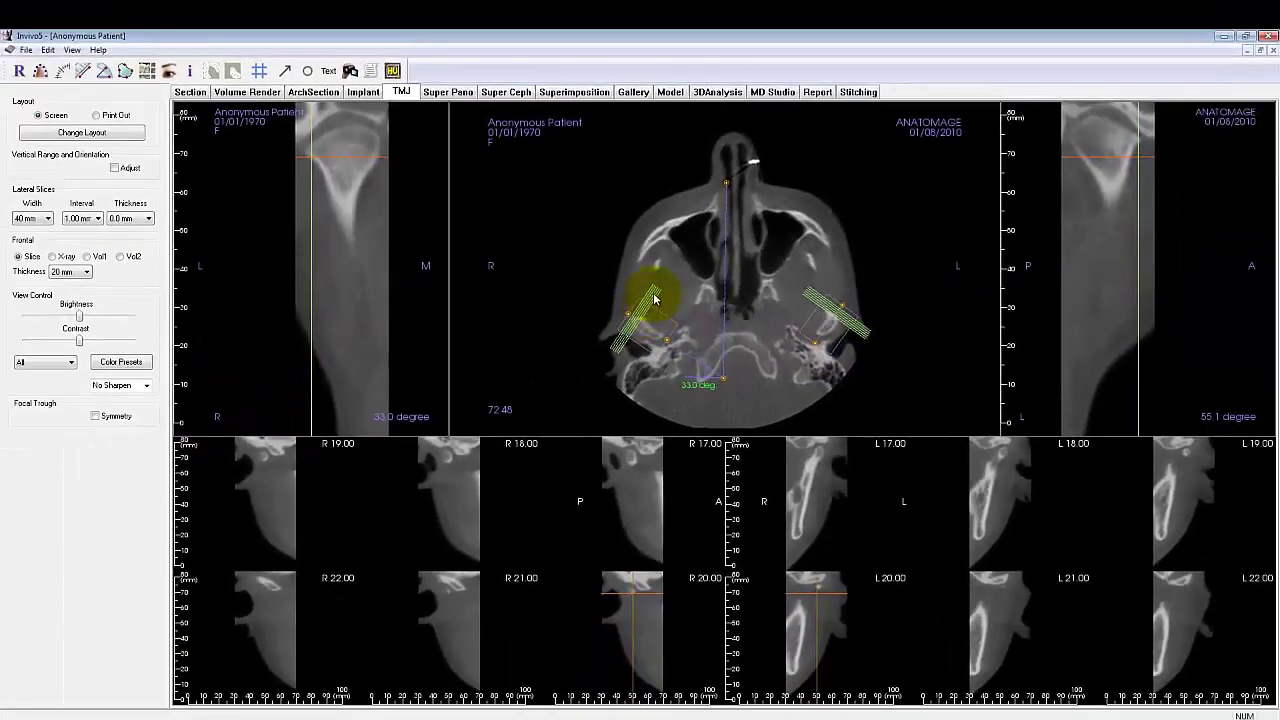
# Examine the lateral slices through the right condyle and then back and forth through the left condyle
pyautogui.moveTo(655, 299); pyautogui.dragTo(757, 393)
pyautogui.click(868, 489)
pyautogui.scroll(4, 875, 488)
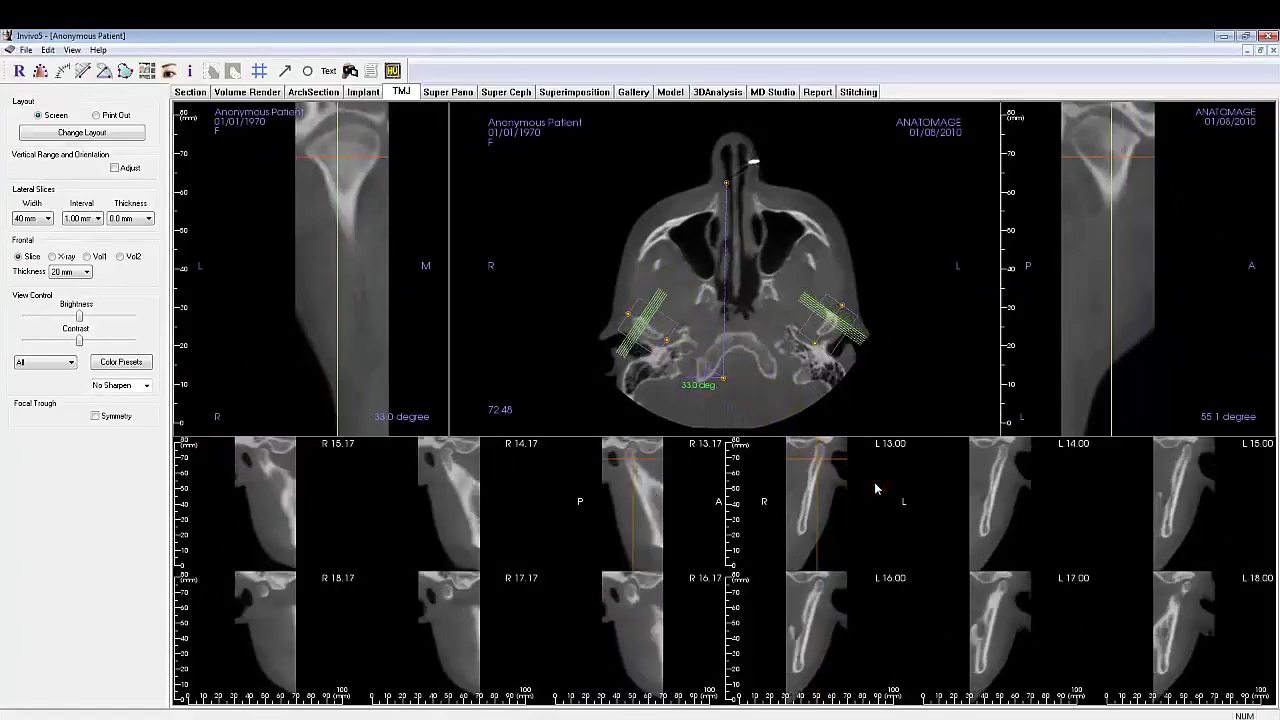
pyautogui.scroll(12, 875, 488)
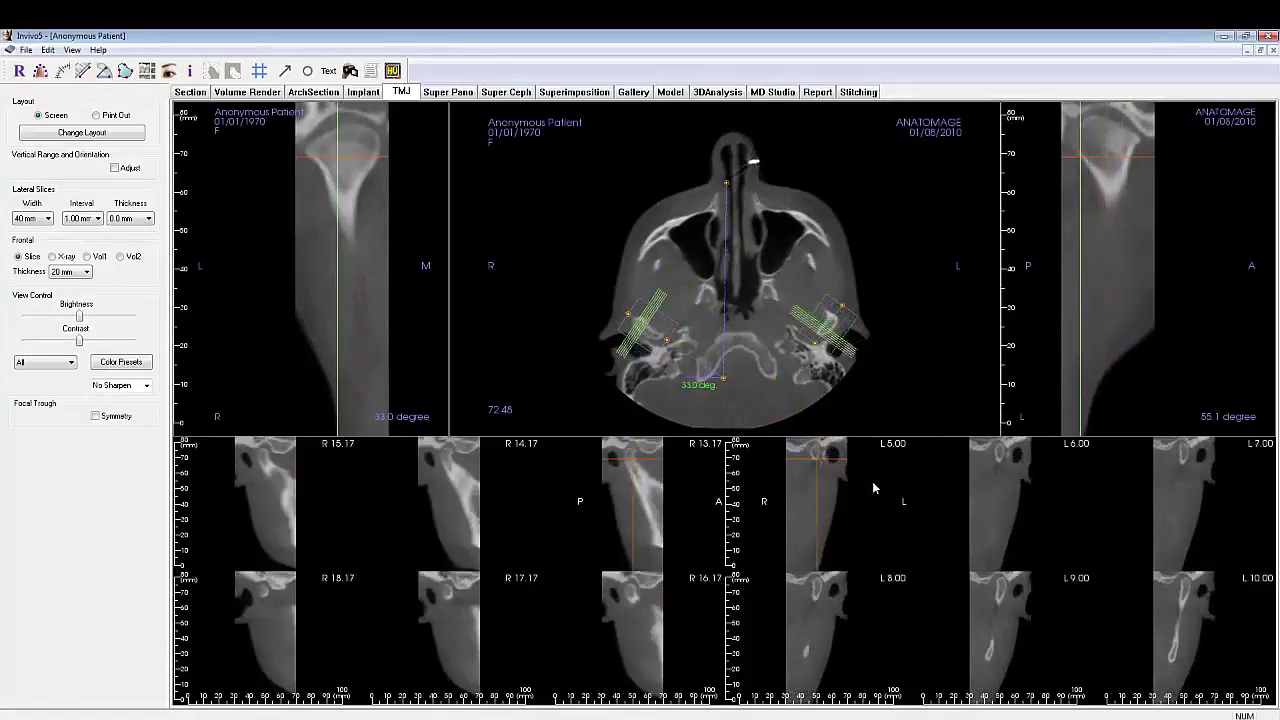
pyautogui.scroll(-11, 872, 481)
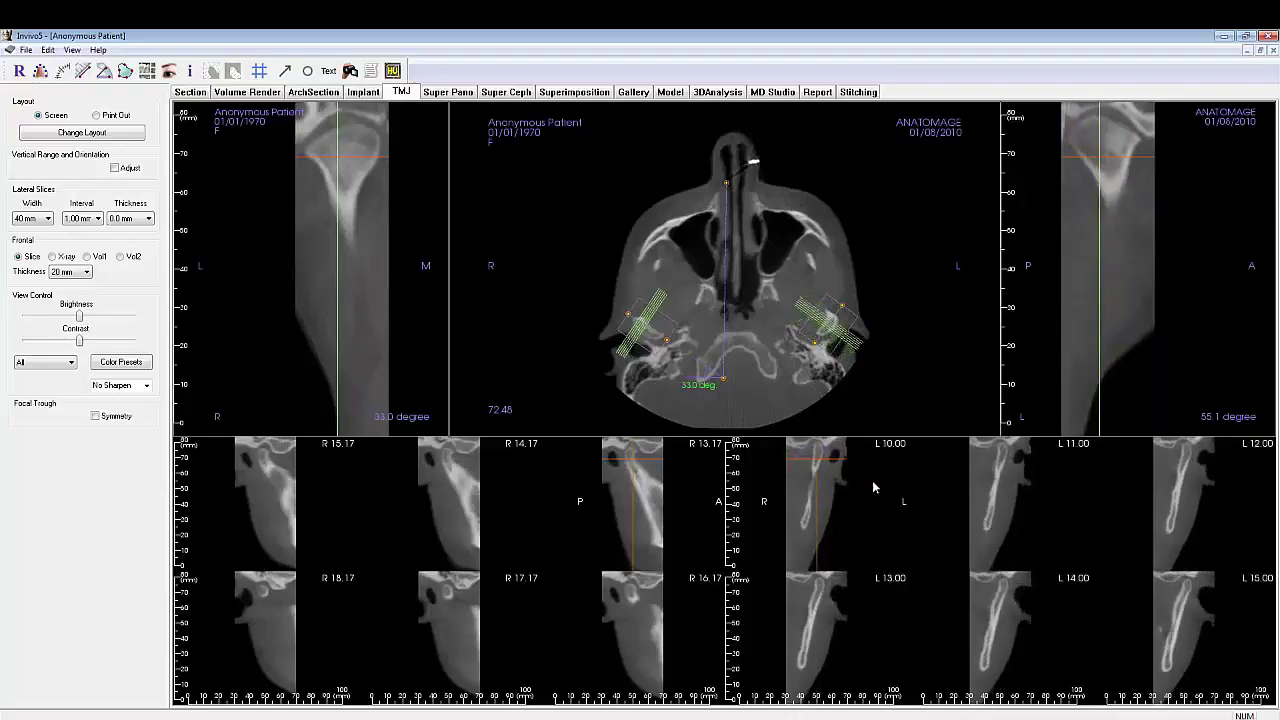
pyautogui.scroll(-7, 872, 487)
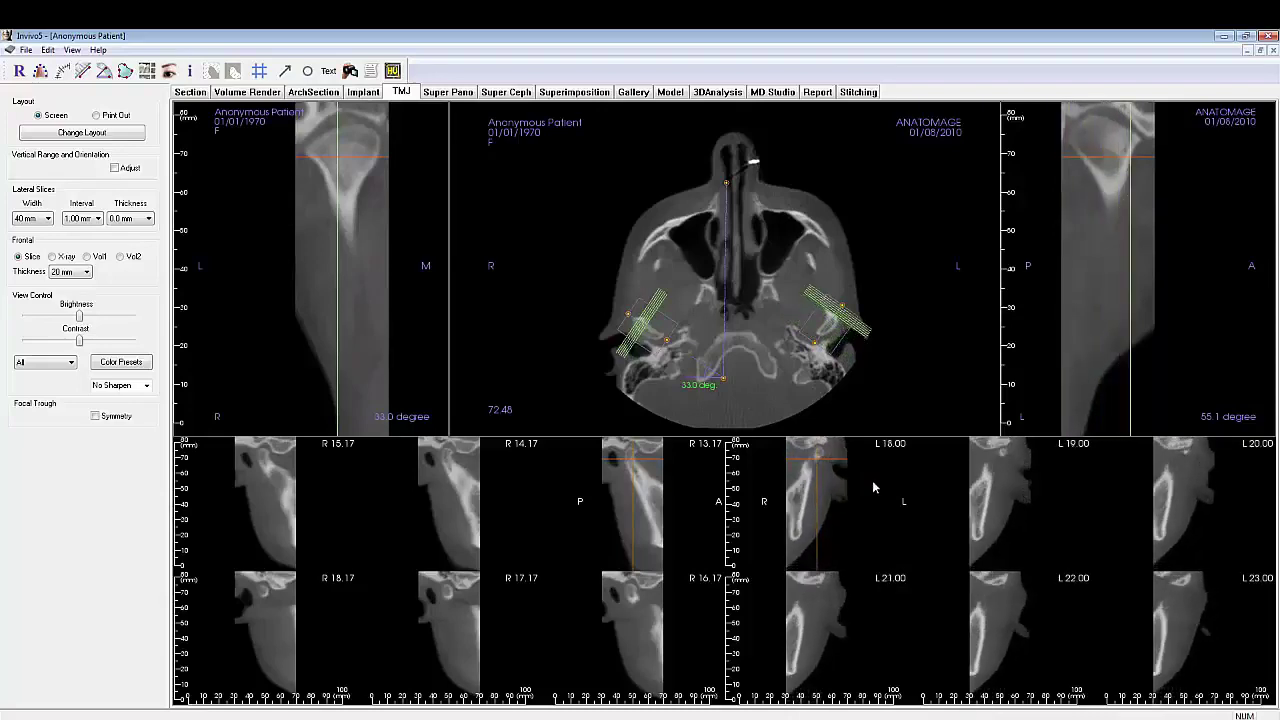
pyautogui.scroll(4, 871, 480)
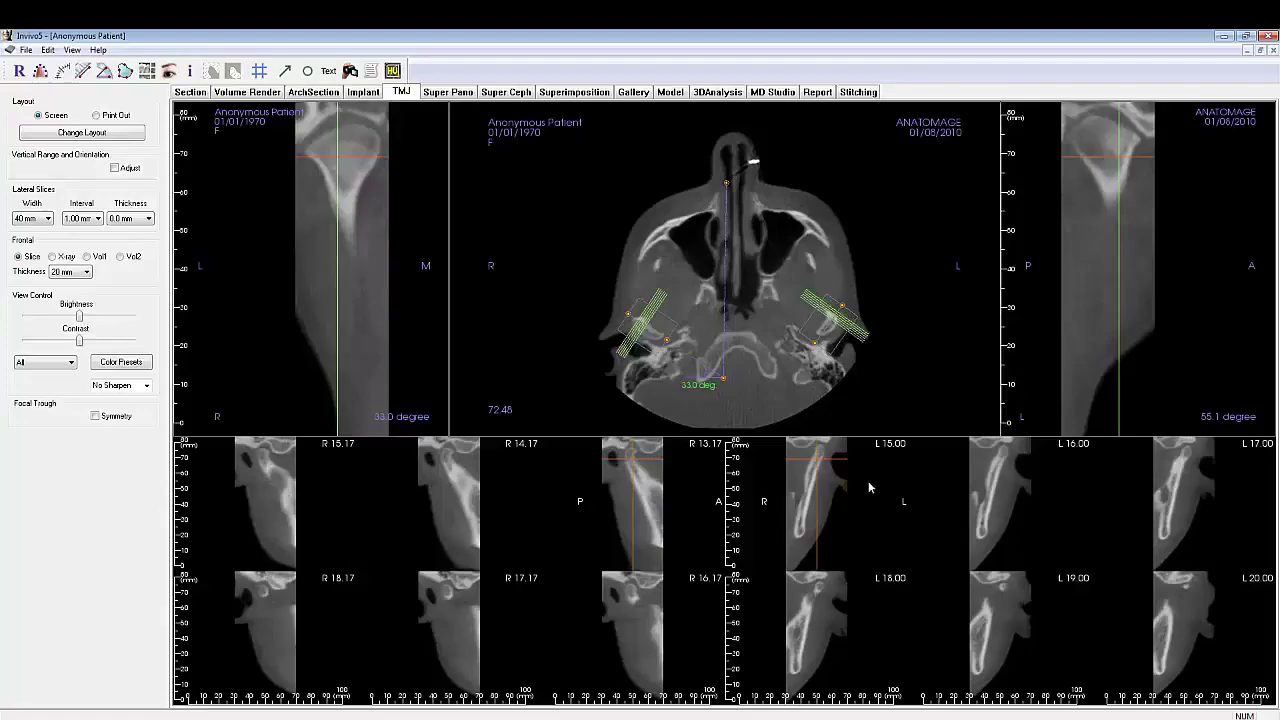
# Switch to the Frontal + Axial + 9 Laterals layout and browse the lateral slices of both joints
pyautogui.click(93, 134)
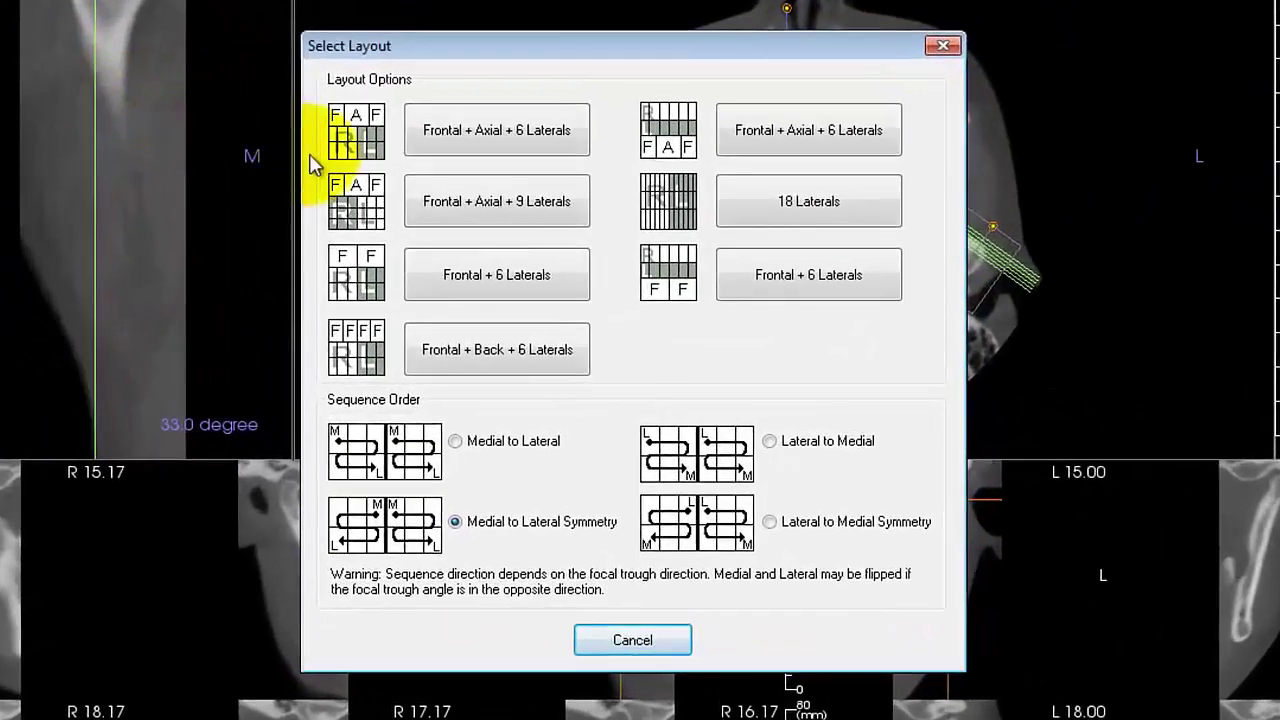
pyautogui.click(512, 222)
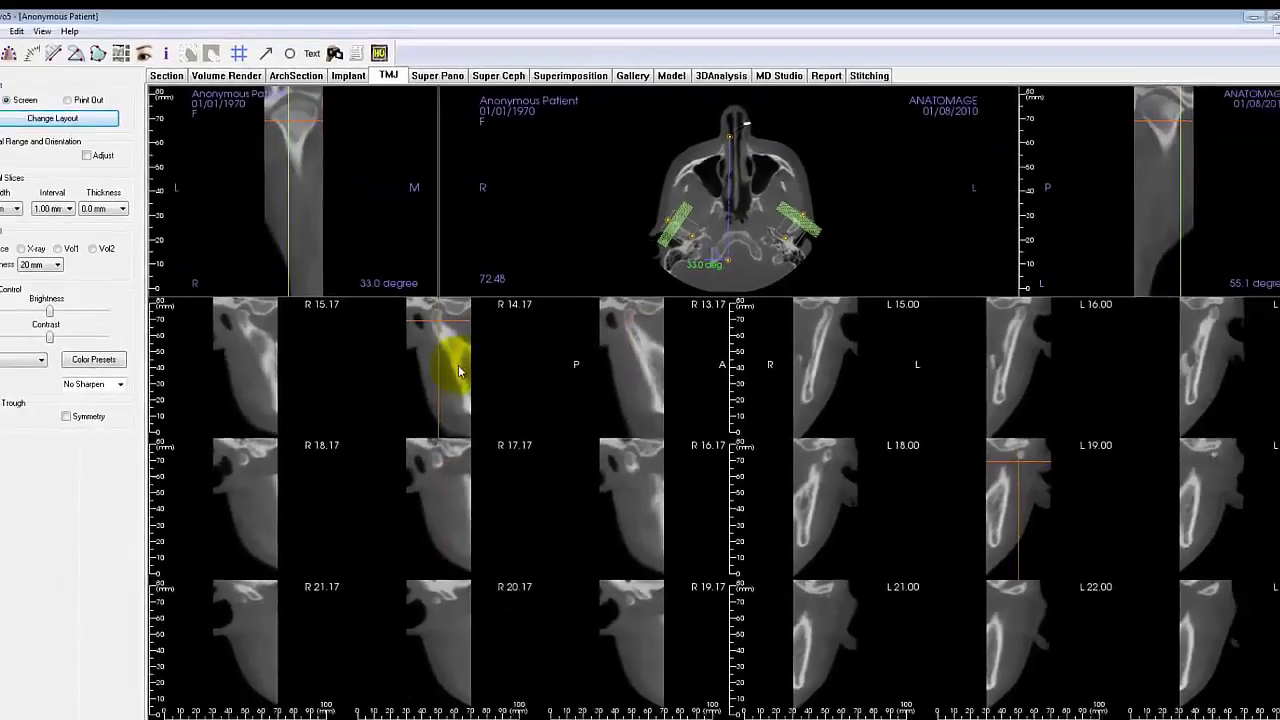
pyautogui.scroll(-7, 464, 375)
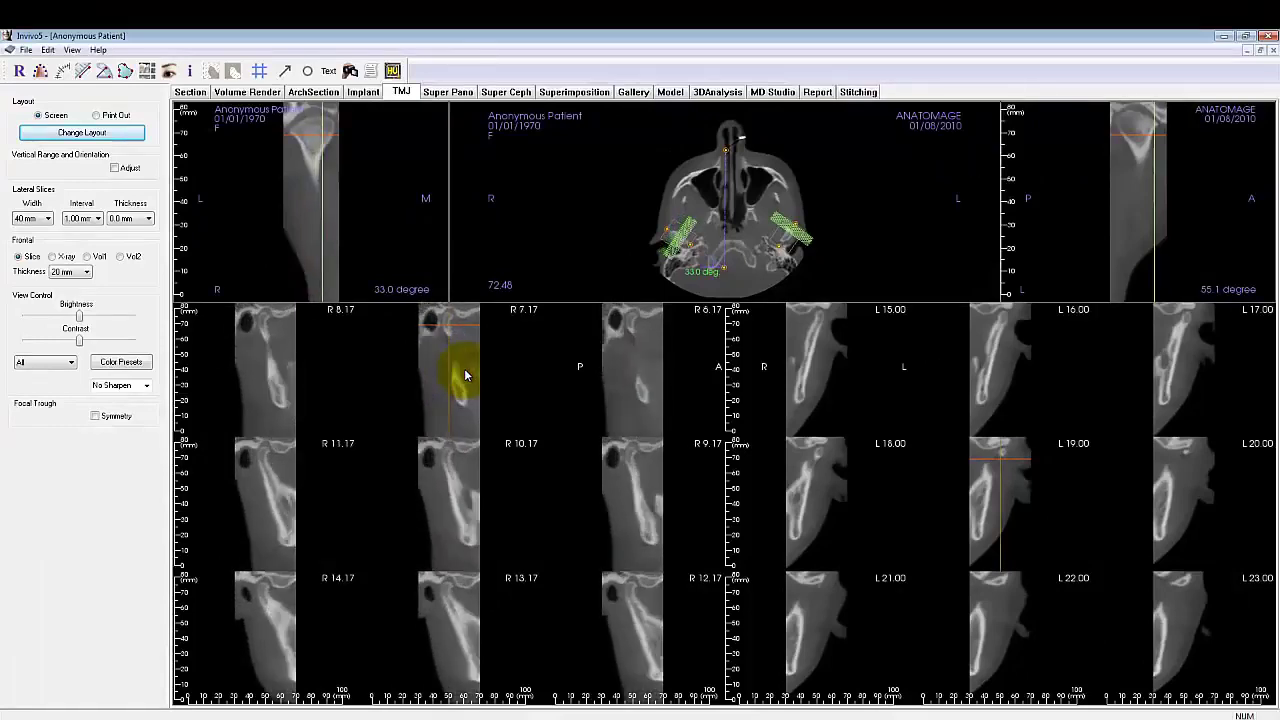
pyautogui.scroll(3, 465, 375)
pyautogui.scroll(-3, 465, 374)
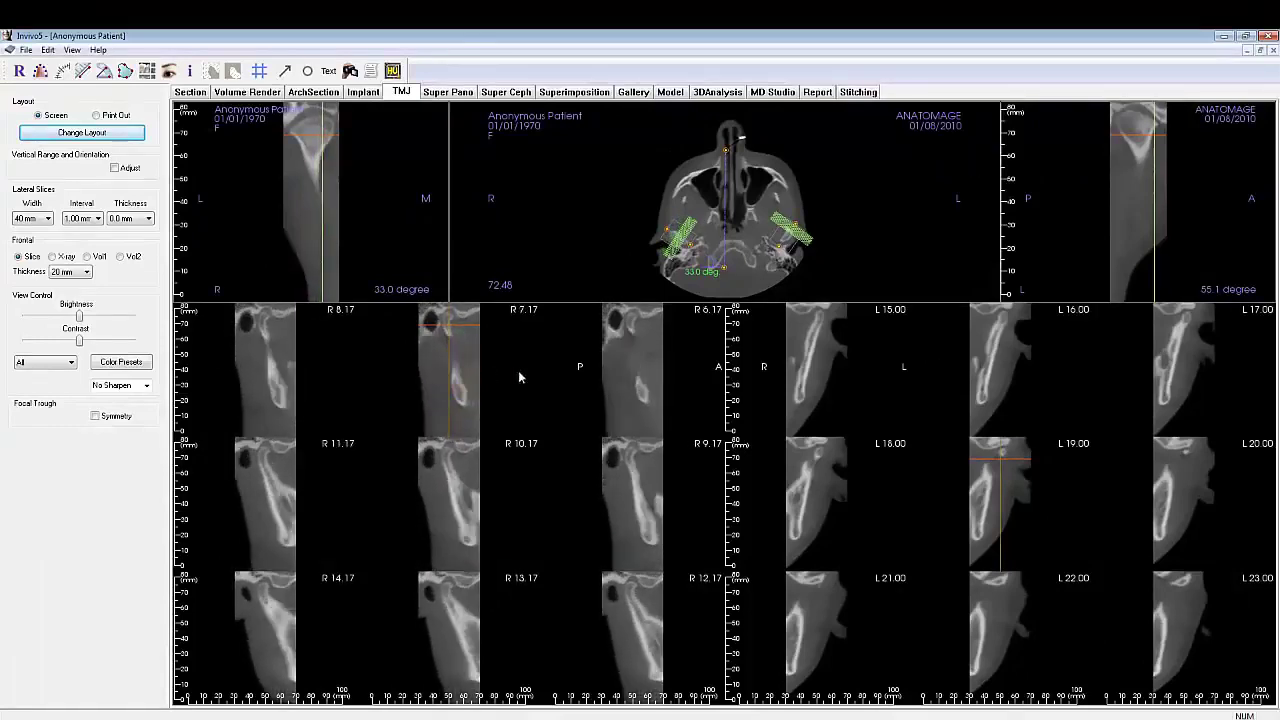
pyautogui.scroll(-1, 871, 397)
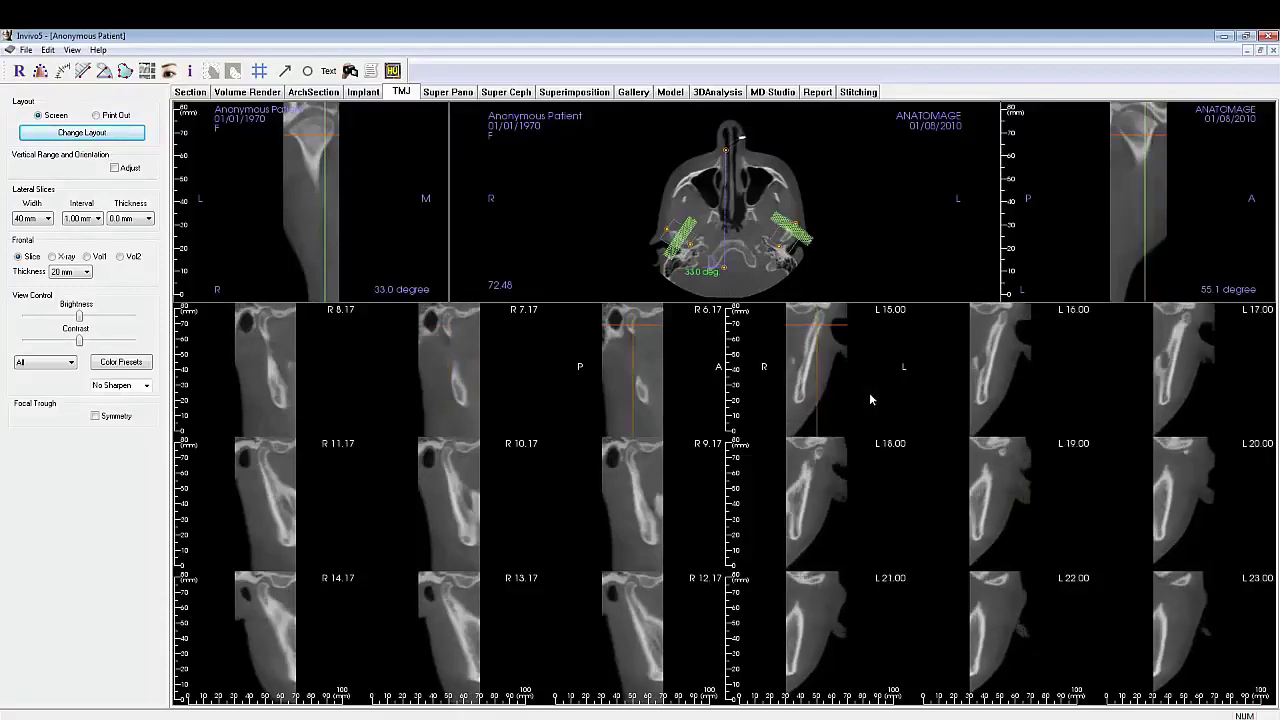
pyautogui.click(465, 380)
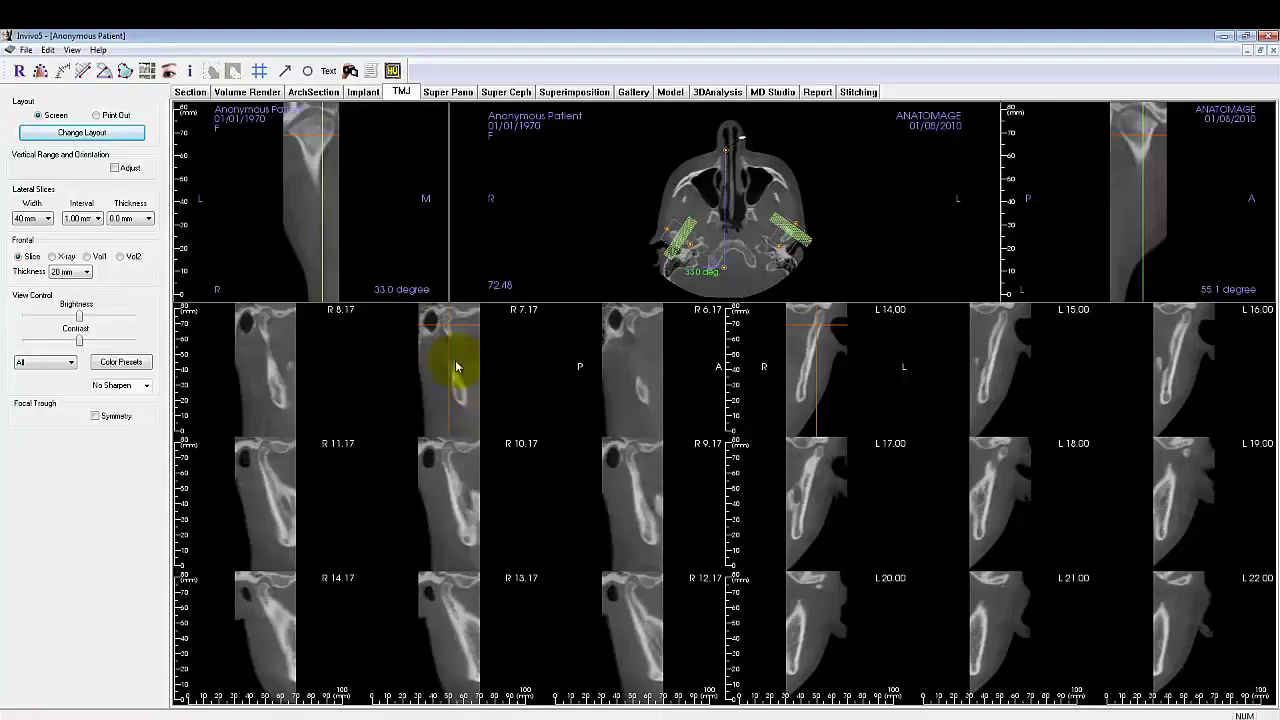
pyautogui.click(286, 366)
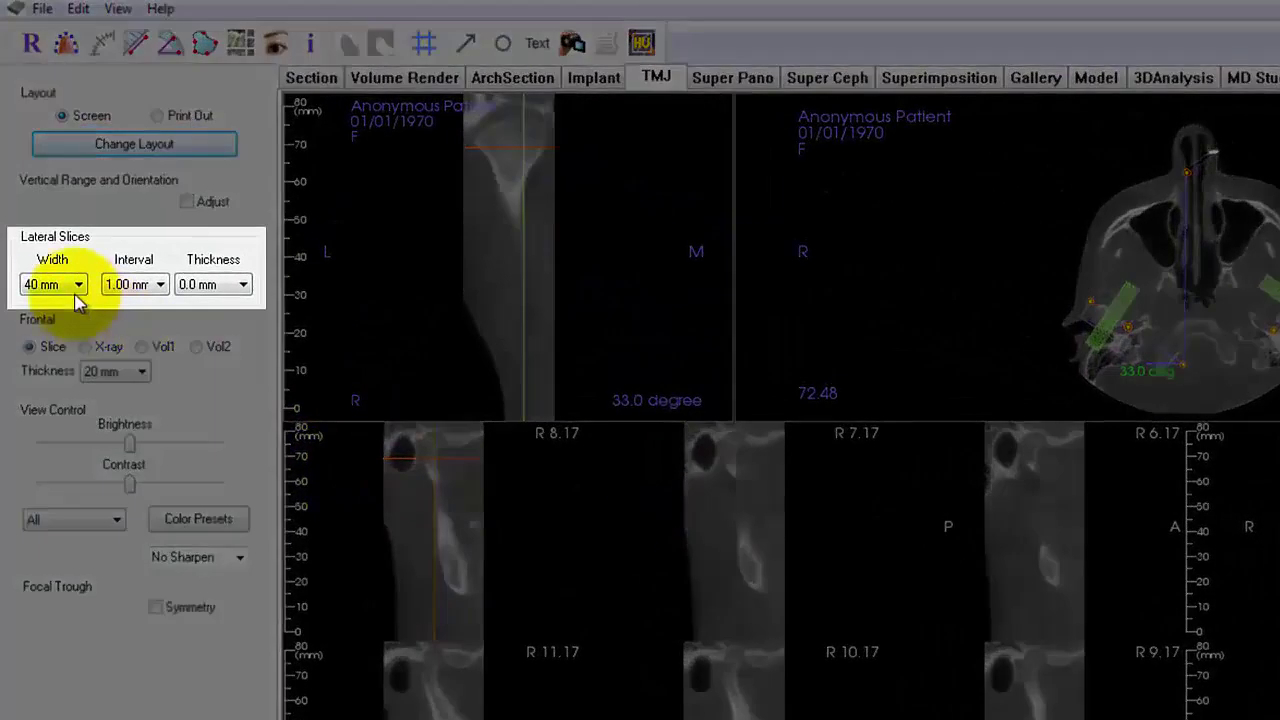
# Set the lateral slices to a width of 80 mm and an interval of 0.25 mm
pyautogui.click(77, 287)
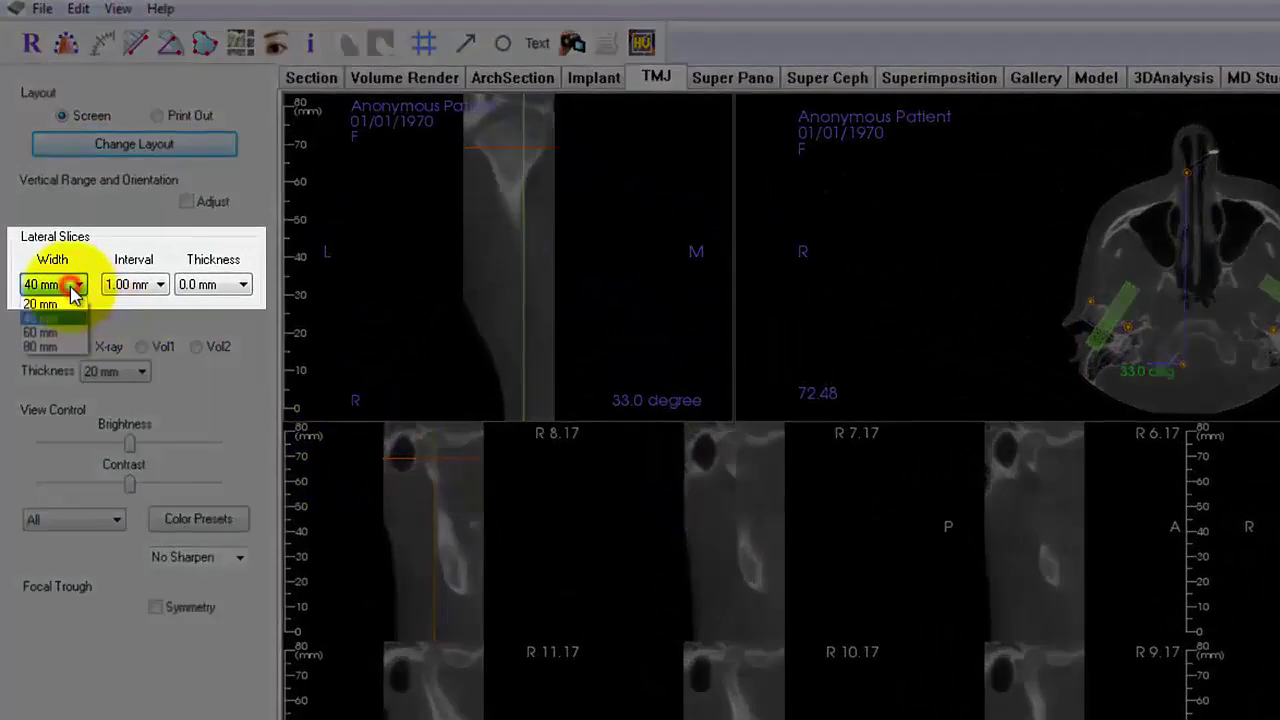
pyautogui.click(50, 345)
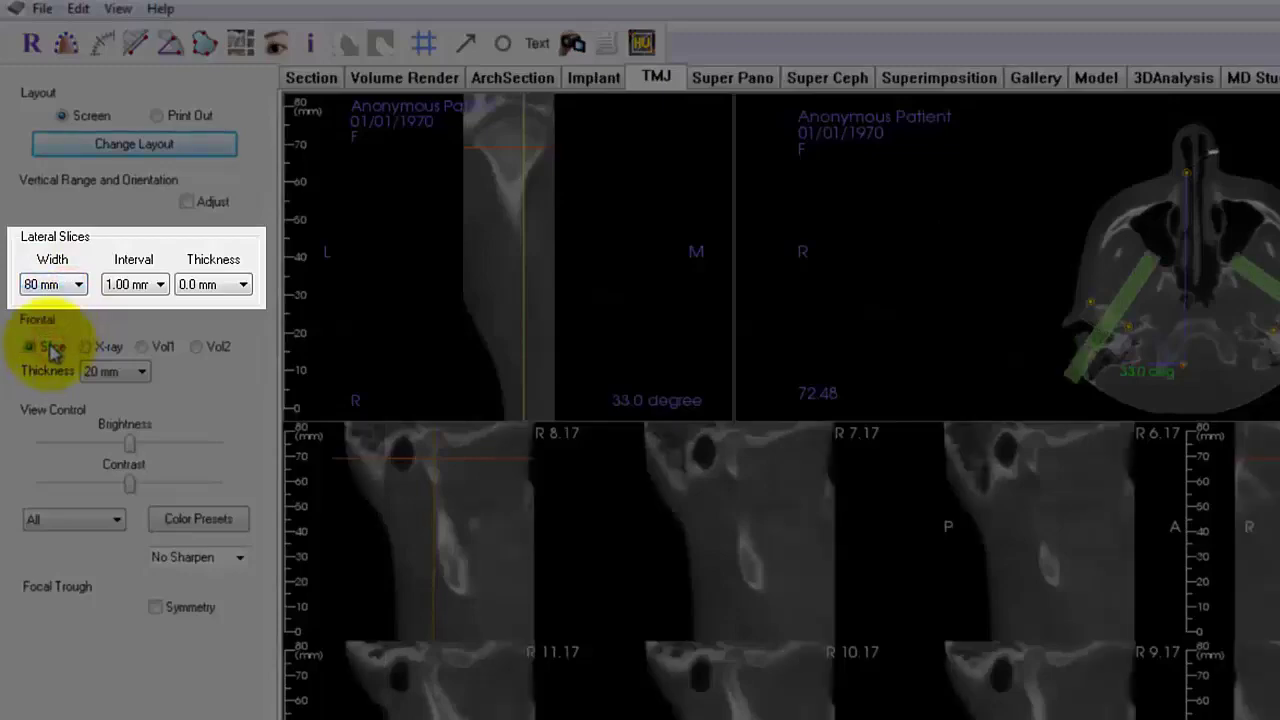
pyautogui.click(139, 290)
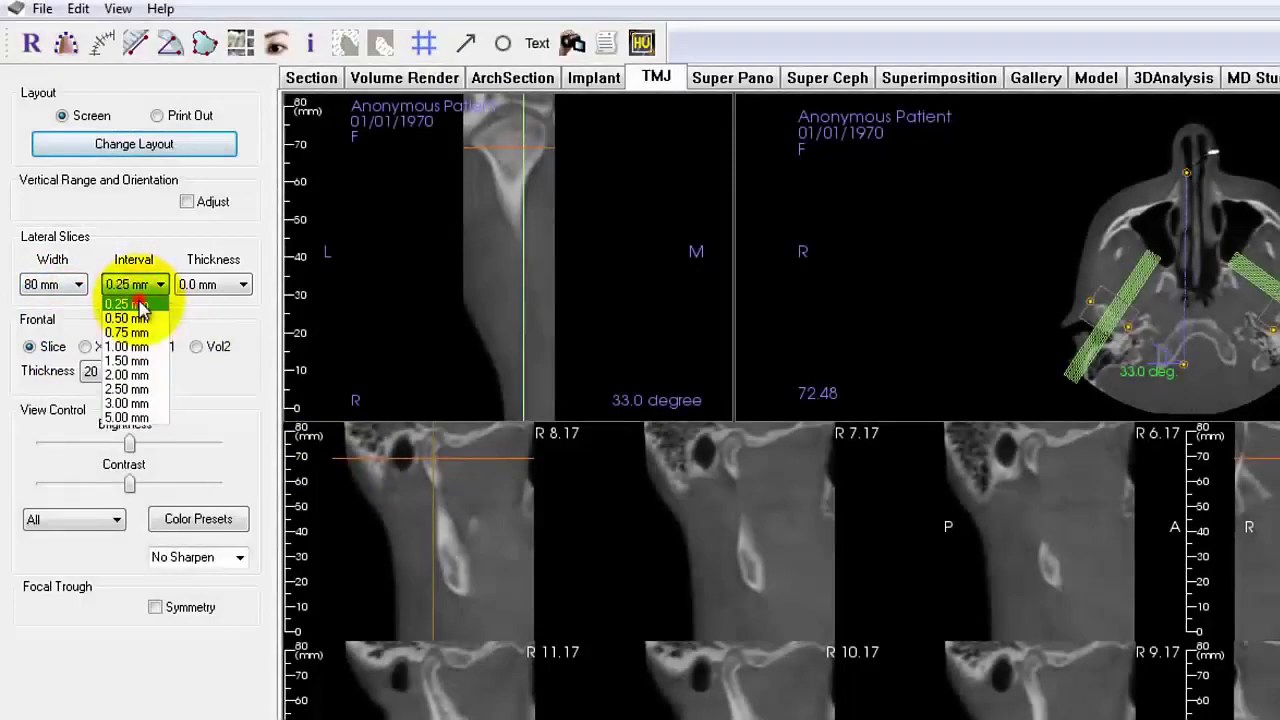
pyautogui.click(138, 299)
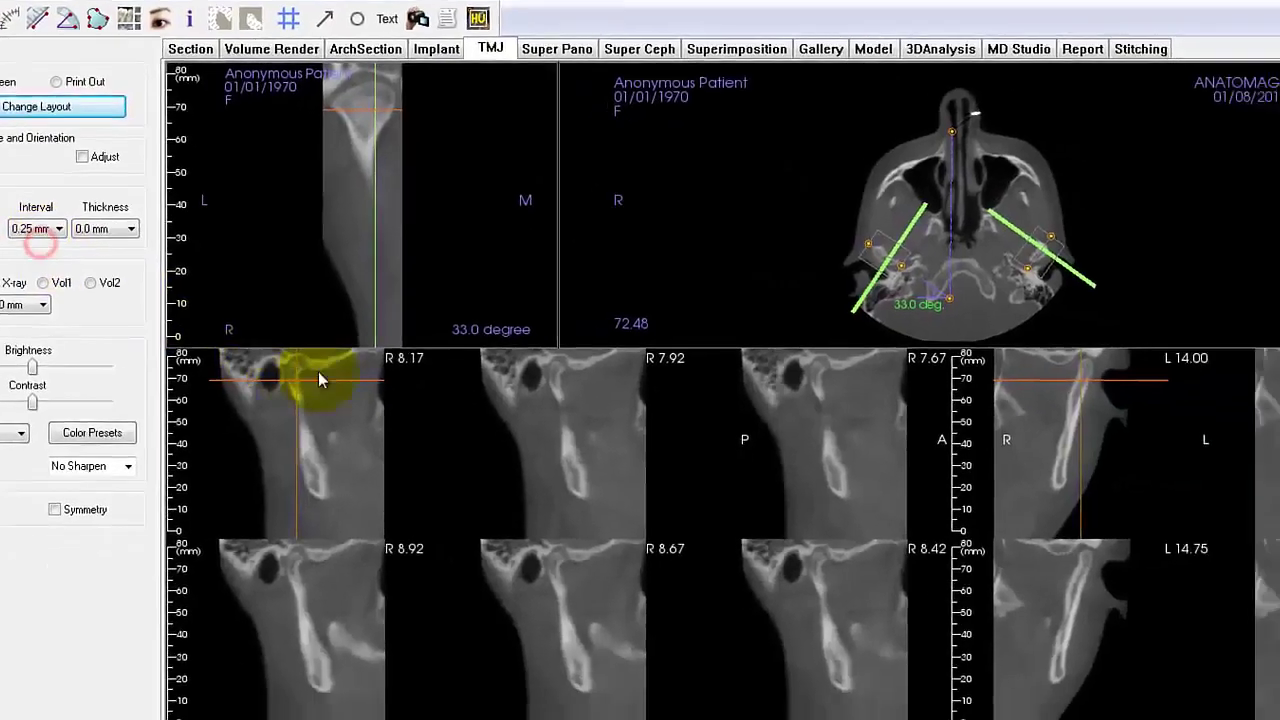
# Examine the right condyle through the finely spaced lateral slices
pyautogui.click(472, 418)
pyautogui.scroll(-2, 470, 416)
pyautogui.scroll(1, 470, 416)
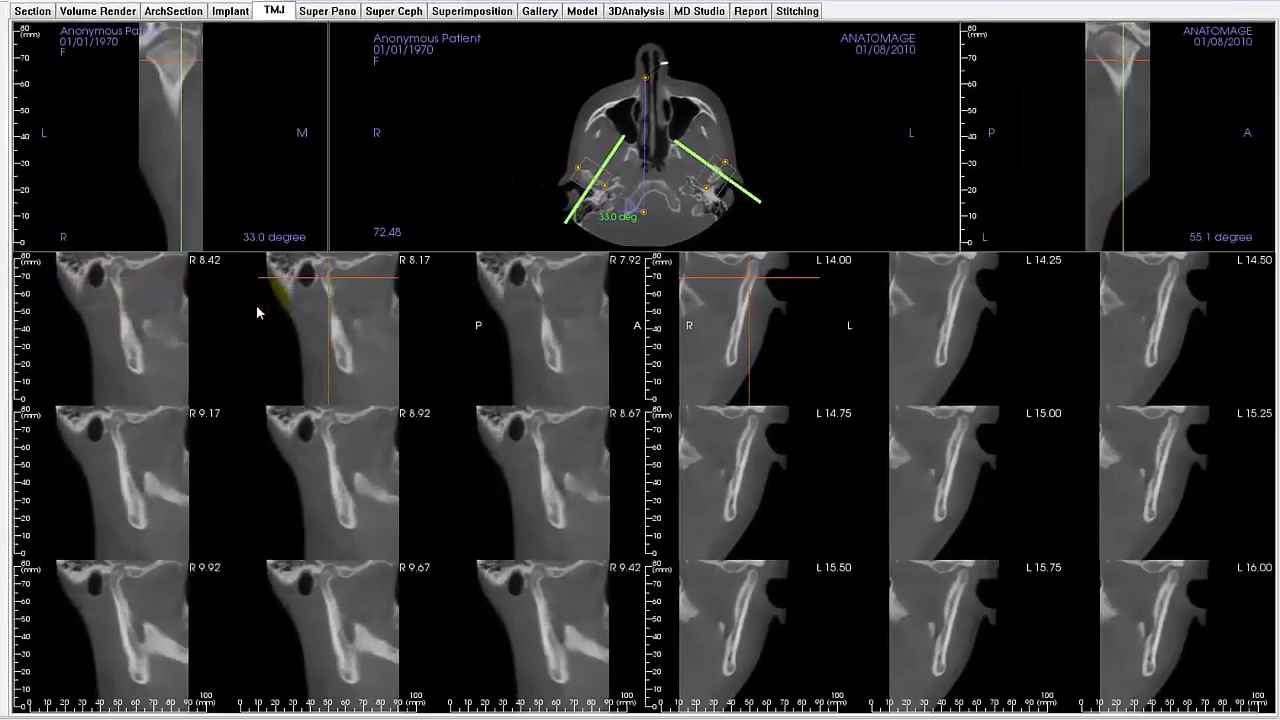
pyautogui.scroll(6, 255, 304)
pyautogui.scroll(10, 248, 303)
pyautogui.scroll(6, 248, 303)
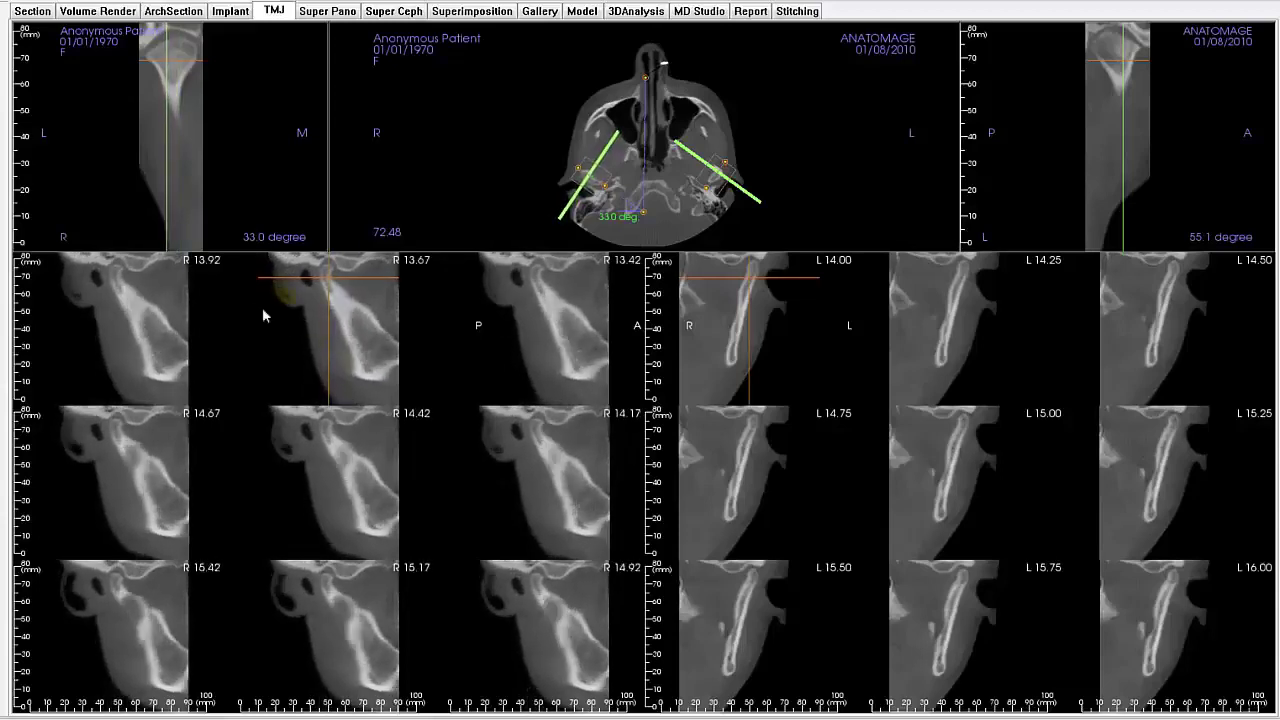
# Examine the left condyle through its finely spaced lateral slices, stepping on to the L 18.00 to L 20.00 range
pyautogui.click(729, 343)
pyautogui.scroll(12, 711, 338)
pyautogui.scroll(4, 705, 331)
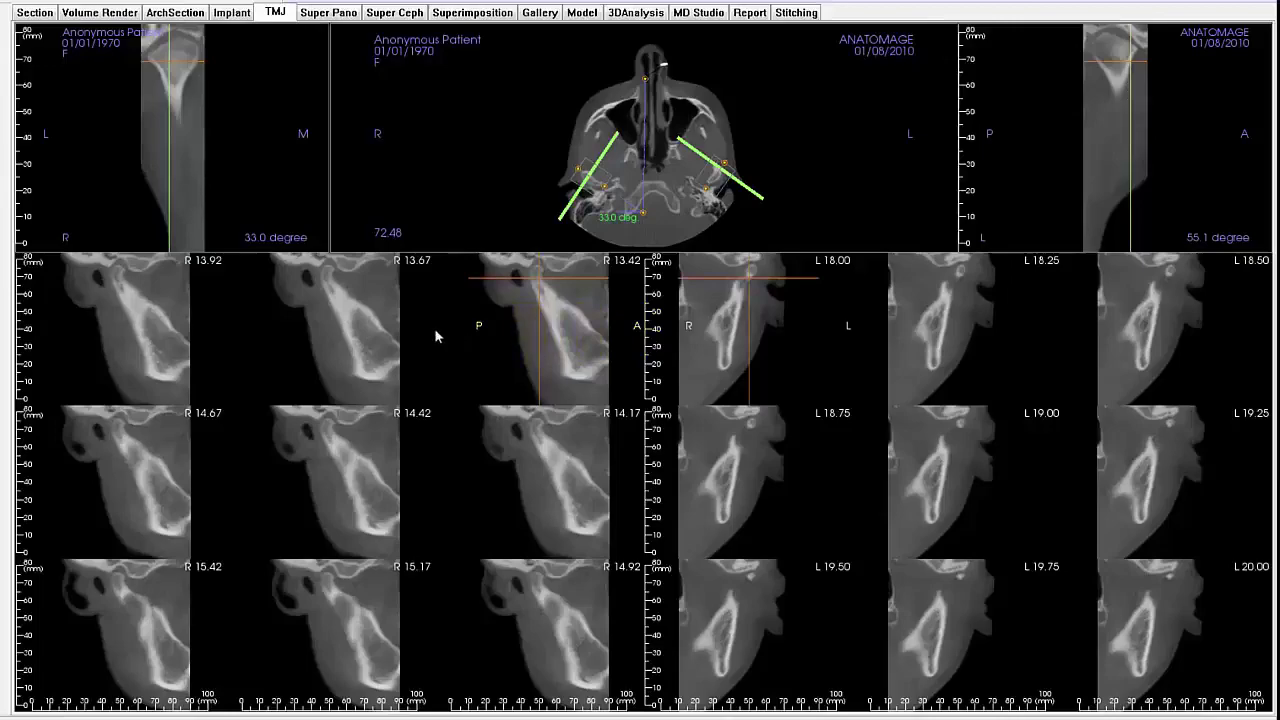
pyautogui.click(180, 285)
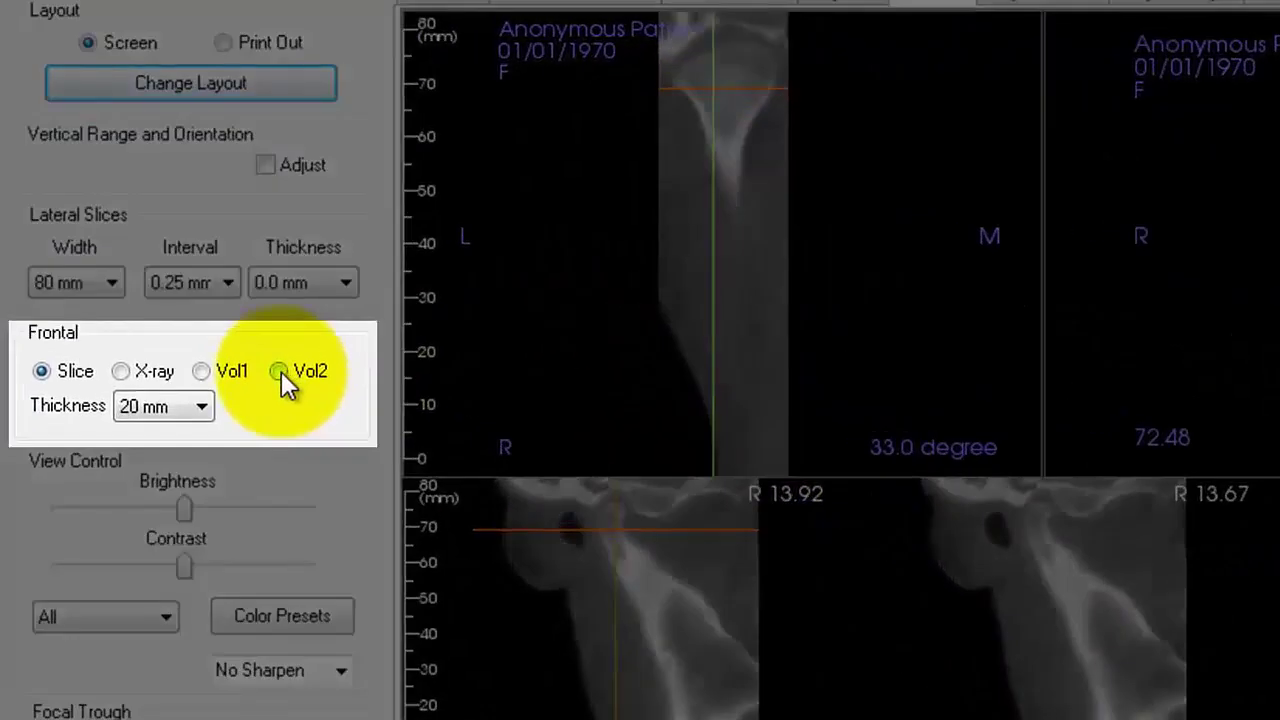
# Show the frontal views as Vol2 renderings in the Frontal + Axial + 6 Laterals layout and rotate the right condyle volume
pyautogui.click(279, 371)
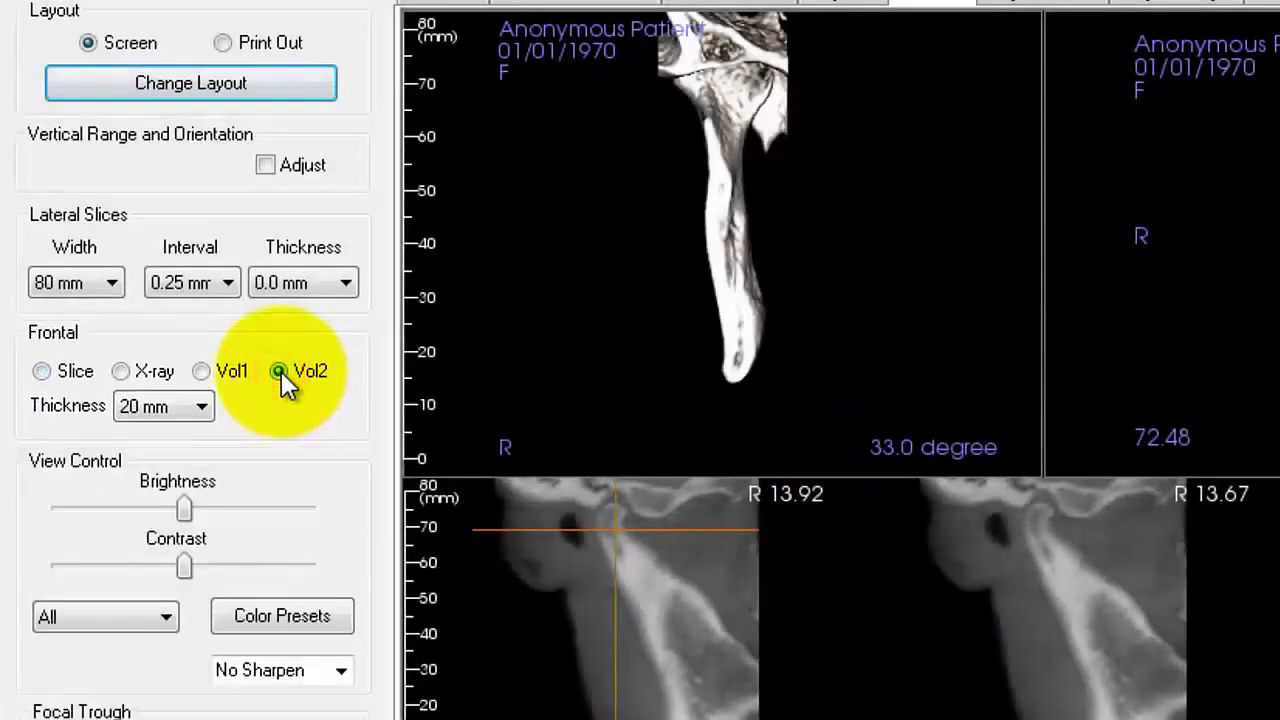
pyautogui.click(236, 84)
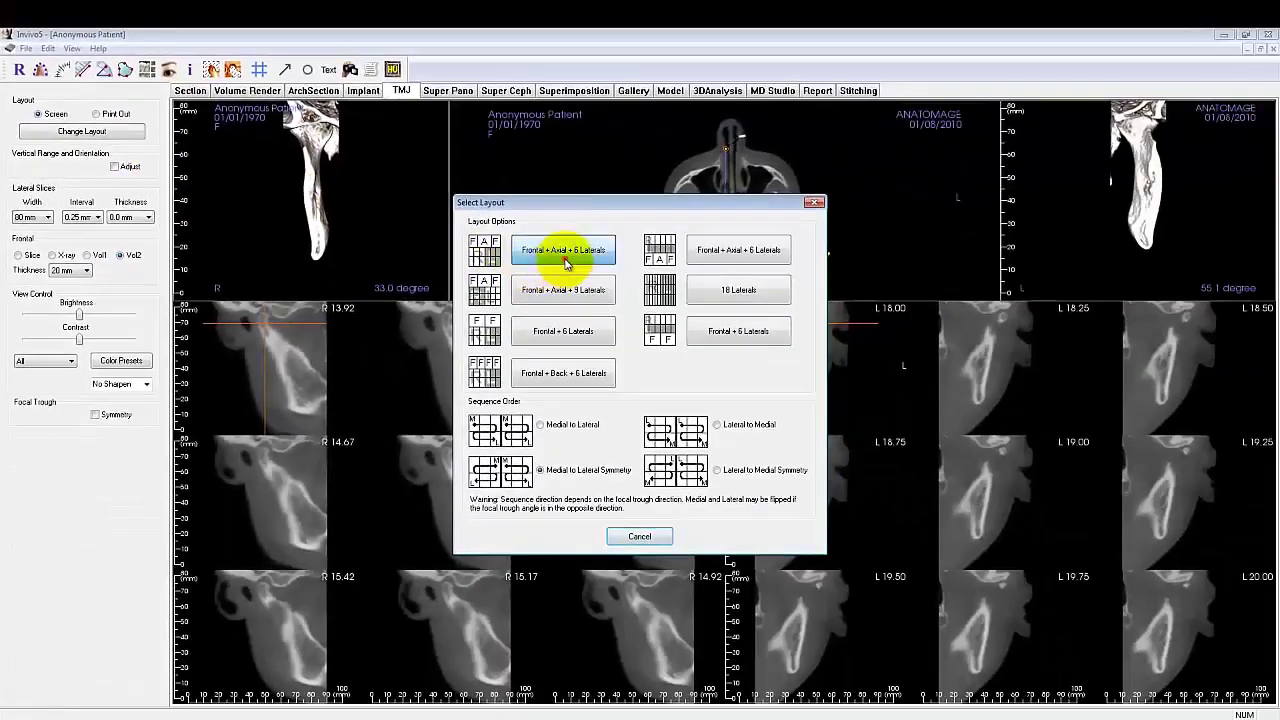
pyautogui.click(955, 310)
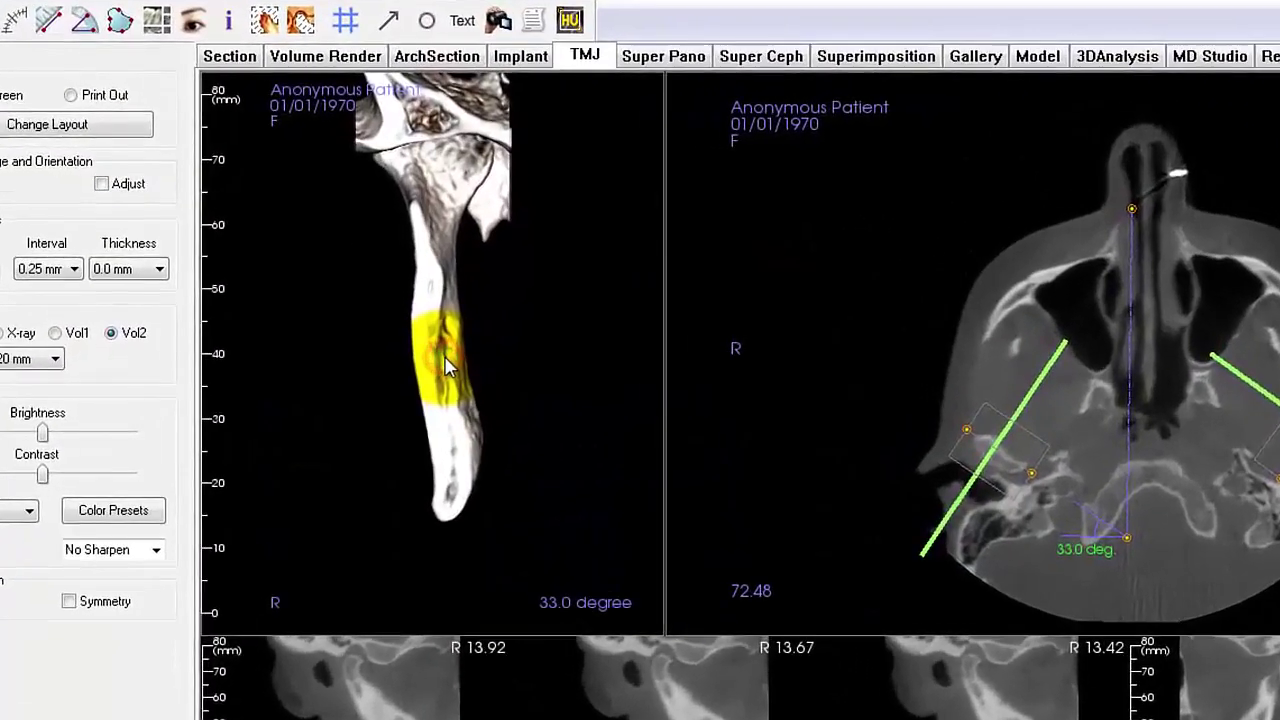
pyautogui.moveTo(455, 333); pyautogui.dragTo(368, 285)
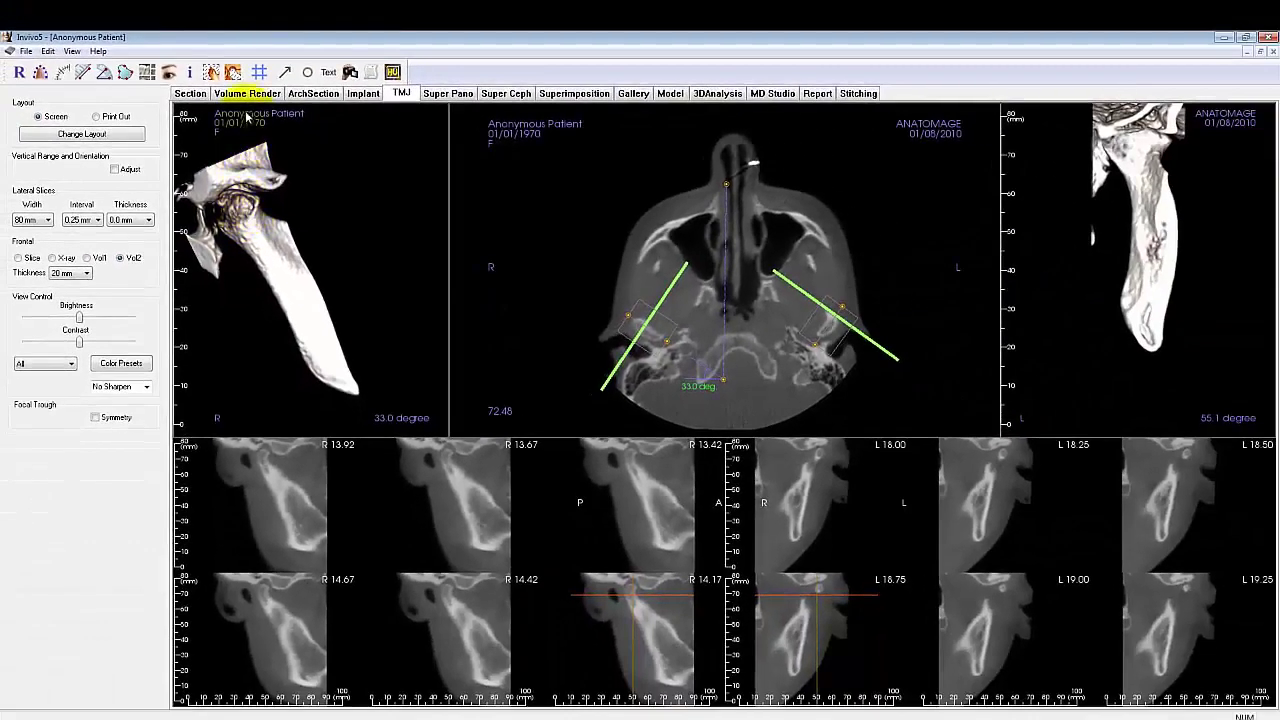
# Display the full volume rendering with the Bone preset, without shaded volume rendering, and with slightly raised brightness and opacity
pyautogui.click(249, 92)
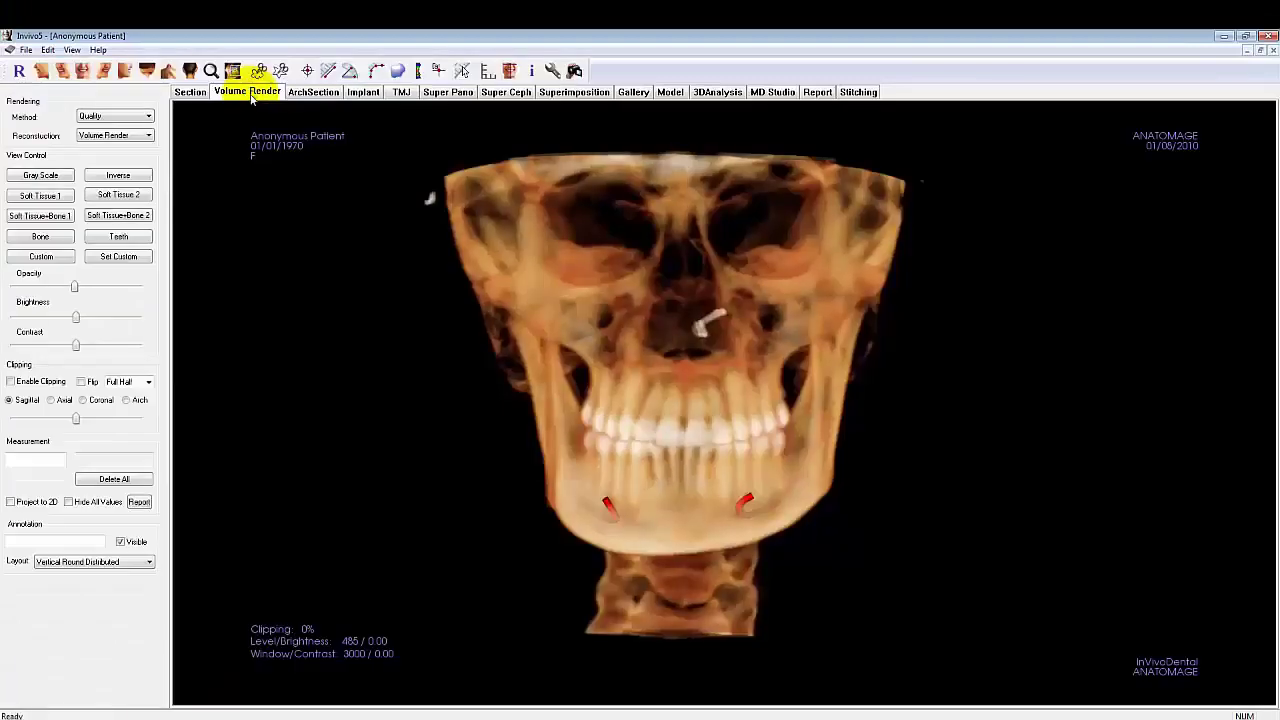
pyautogui.click(40, 237)
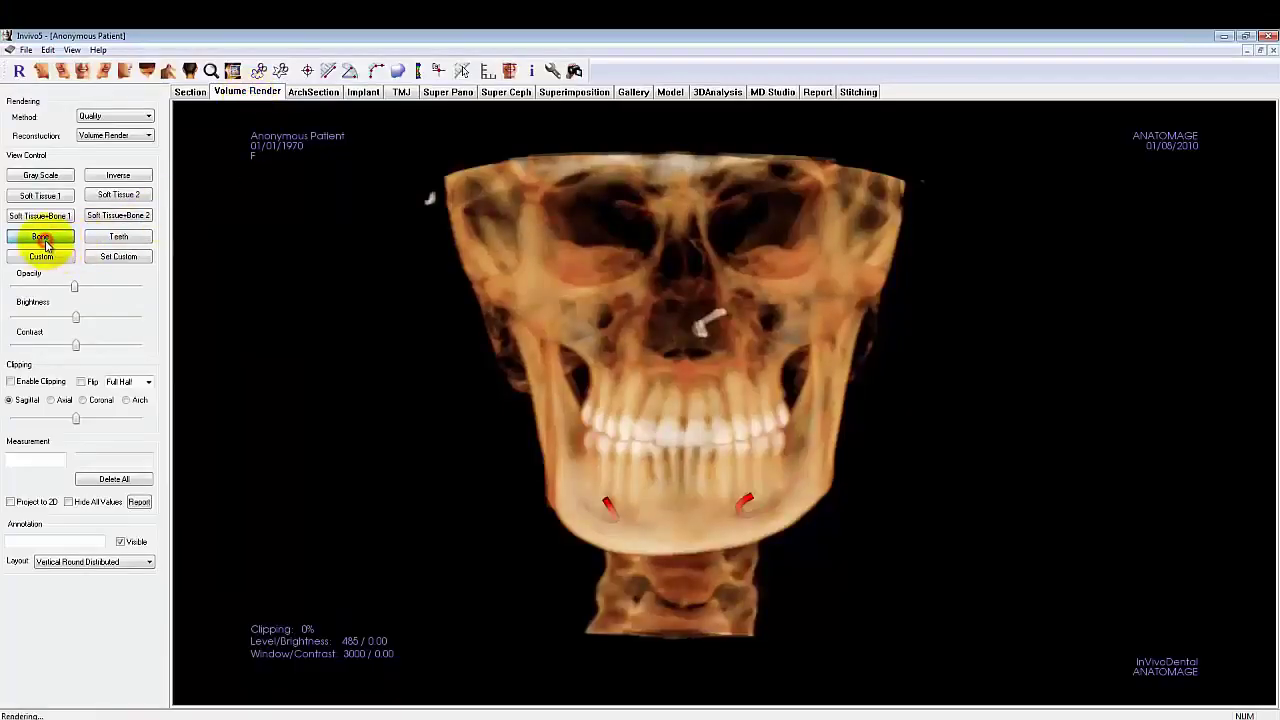
pyautogui.click(119, 257)
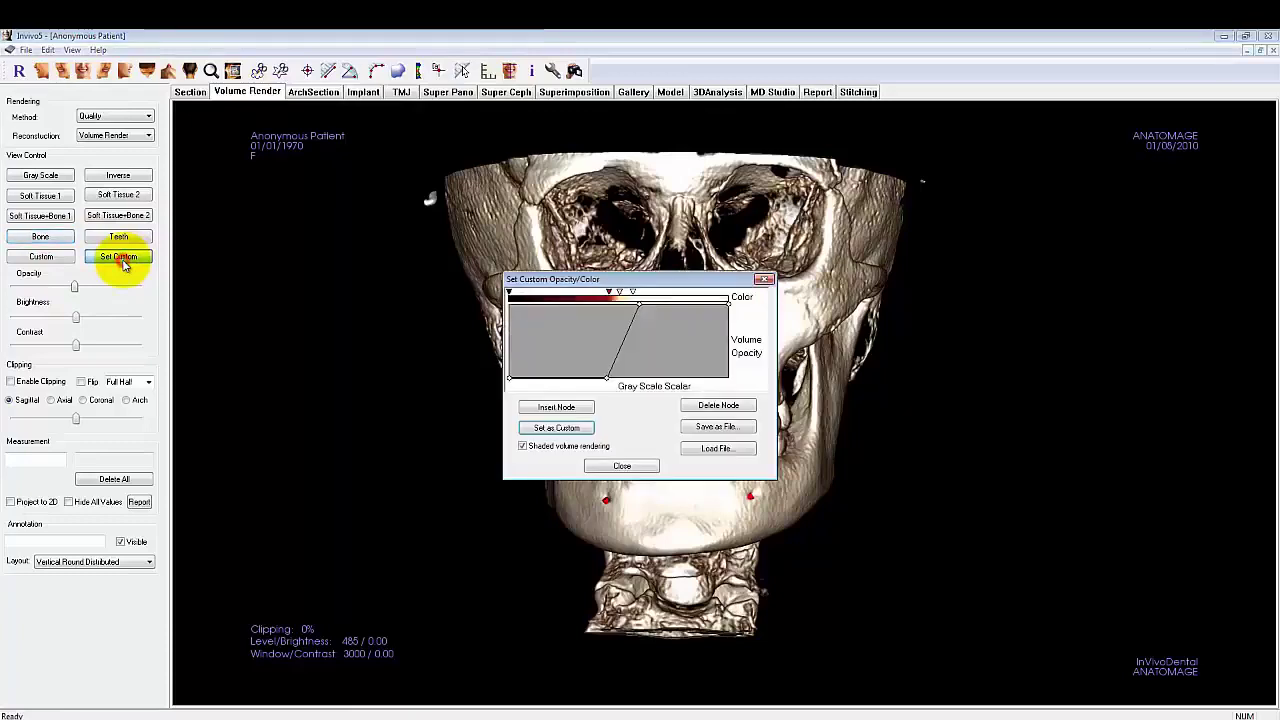
pyautogui.click(522, 447)
pyautogui.click(622, 466)
pyautogui.moveTo(76, 318); pyautogui.dragTo(81, 318)
pyautogui.moveTo(74, 287); pyautogui.dragTo(79, 287)
# Cut the skull bone away from the mandible in the volume rendering with freehand sculpting, tracing closely around the condyle
pyautogui.click(124, 71)
pyautogui.click(258, 71)
pyautogui.moveTo(975, 452)
pyautogui.mouseDown()
pyautogui.moveTo(920, 447)
pyautogui.moveTo(771, 357)
pyautogui.moveTo(786, 286)
pyautogui.moveTo(686, 286)
pyautogui.moveTo(648, 333)
pyautogui.moveTo(670, 500)
pyautogui.moveTo(891, 366)
pyautogui.moveTo(897, 306)
pyautogui.moveTo(996, 278)
pyautogui.moveTo(725, 499)
pyautogui.moveTo(788, 395)
pyautogui.moveTo(763, 492)
pyautogui.mouseUp()
pyautogui.moveTo(744, 415)
pyautogui.mouseDown()
pyautogui.moveTo(566, 426)
pyautogui.moveTo(672, 248)
pyautogui.moveTo(821, 238)
pyautogui.moveTo(940, 463)
pyautogui.mouseUp()
pyautogui.moveTo(845, 309); pyautogui.dragTo(976, 407)
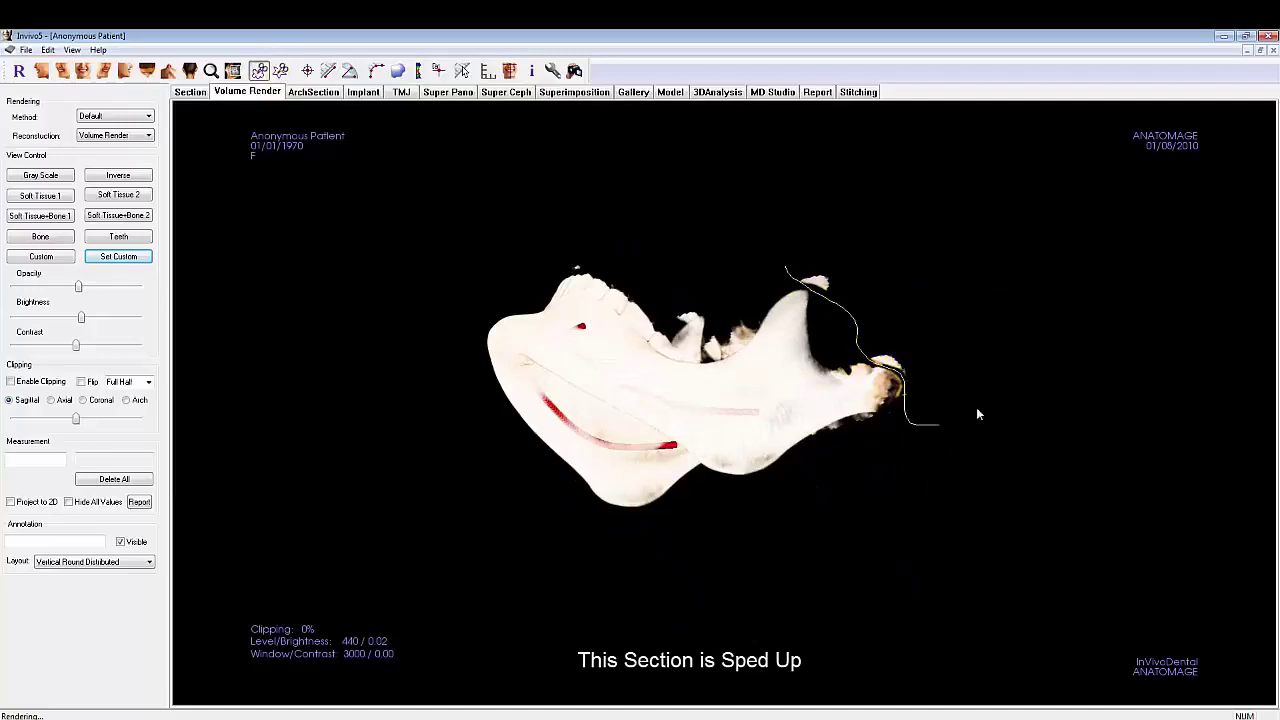
# Trim the teeth and leftover bone fragments off the mandible with further freehand cuts from several angles, keeping both condyles
pyautogui.moveTo(800, 330); pyautogui.dragTo(736, 466)
pyautogui.click(262, 71)
pyautogui.moveTo(964, 414)
pyautogui.mouseDown()
pyautogui.moveTo(811, 346)
pyautogui.moveTo(677, 428)
pyautogui.moveTo(943, 408)
pyautogui.moveTo(850, 470)
pyautogui.mouseUp()
pyautogui.click(260, 71)
pyautogui.moveTo(737, 386)
pyautogui.mouseDown()
pyautogui.moveTo(828, 400)
pyautogui.moveTo(655, 516)
pyautogui.mouseUp()
pyautogui.click(258, 71)
pyautogui.moveTo(697, 358); pyautogui.dragTo(820, 358)
pyautogui.moveTo(845, 358)
pyautogui.mouseDown()
pyautogui.moveTo(921, 287)
pyautogui.moveTo(925, 205)
pyautogui.mouseUp()
pyautogui.click(260, 71)
pyautogui.moveTo(800, 185); pyautogui.dragTo(860, 190)
pyautogui.moveTo(1000, 271); pyautogui.dragTo(1030, 300)
pyautogui.click(258, 71)
pyautogui.moveTo(855, 228); pyautogui.dragTo(873, 222)
pyautogui.click(873, 222)
pyautogui.moveTo(916, 314); pyautogui.dragTo(614, 294)
# Turn the isolated mandible to an oblique front view and raise the rendering brightness to 0.10
pyautogui.click(86, 72)
pyautogui.moveTo(597, 391); pyautogui.dragTo(768, 397)
pyautogui.moveTo(81, 317); pyautogui.dragTo(100, 317)
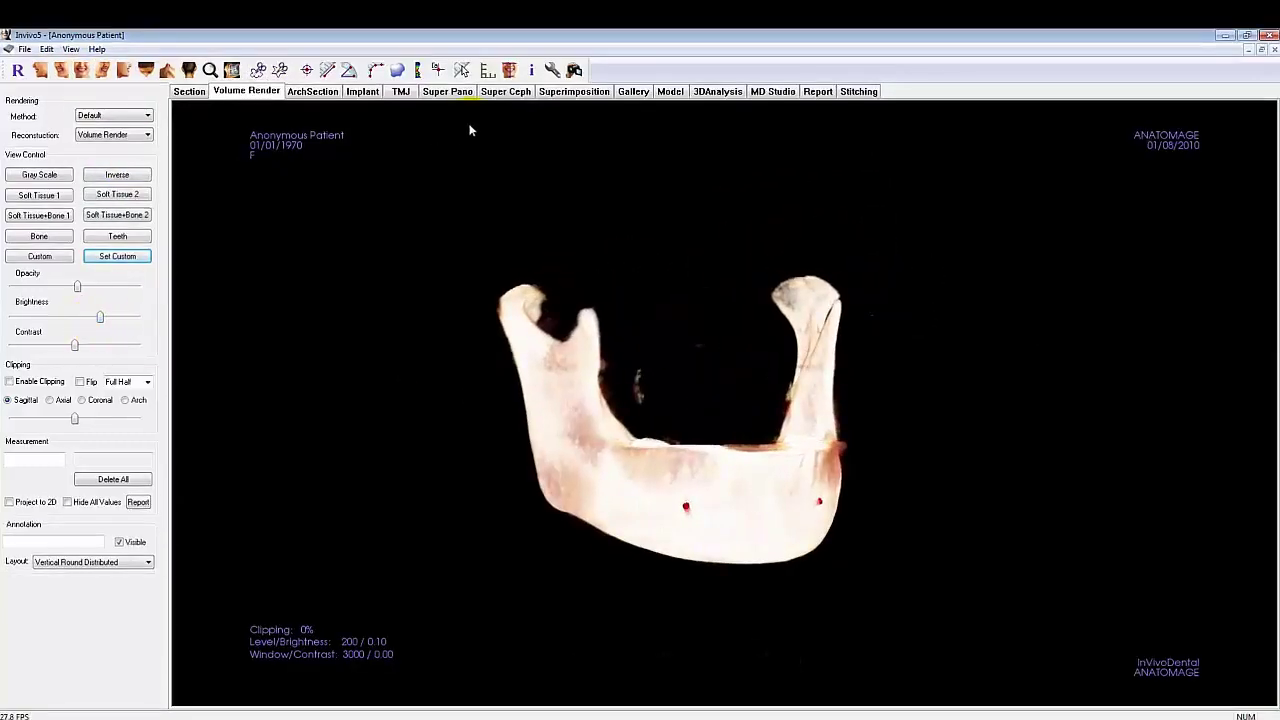
# Return to the TMJ view, increase the brightness, and rotate the isolated right condyle to inspect it from several angles
pyautogui.click(401, 92)
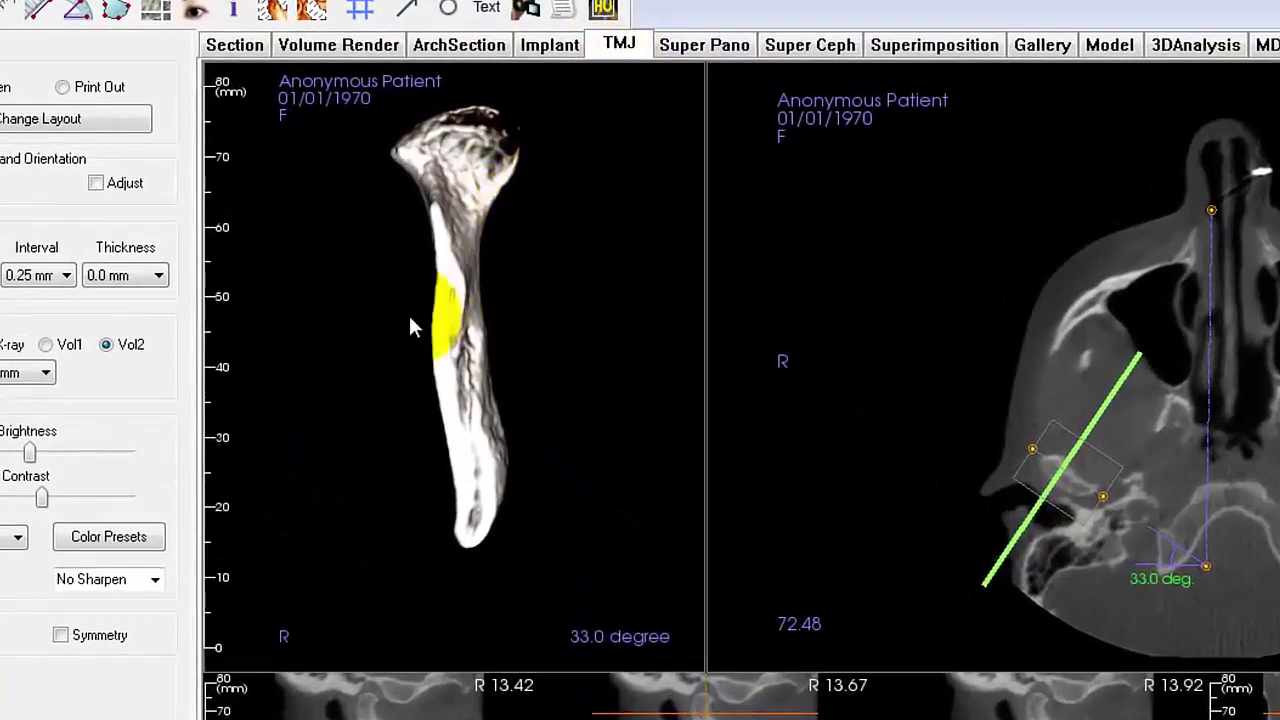
pyautogui.moveTo(420, 315); pyautogui.dragTo(400, 338)
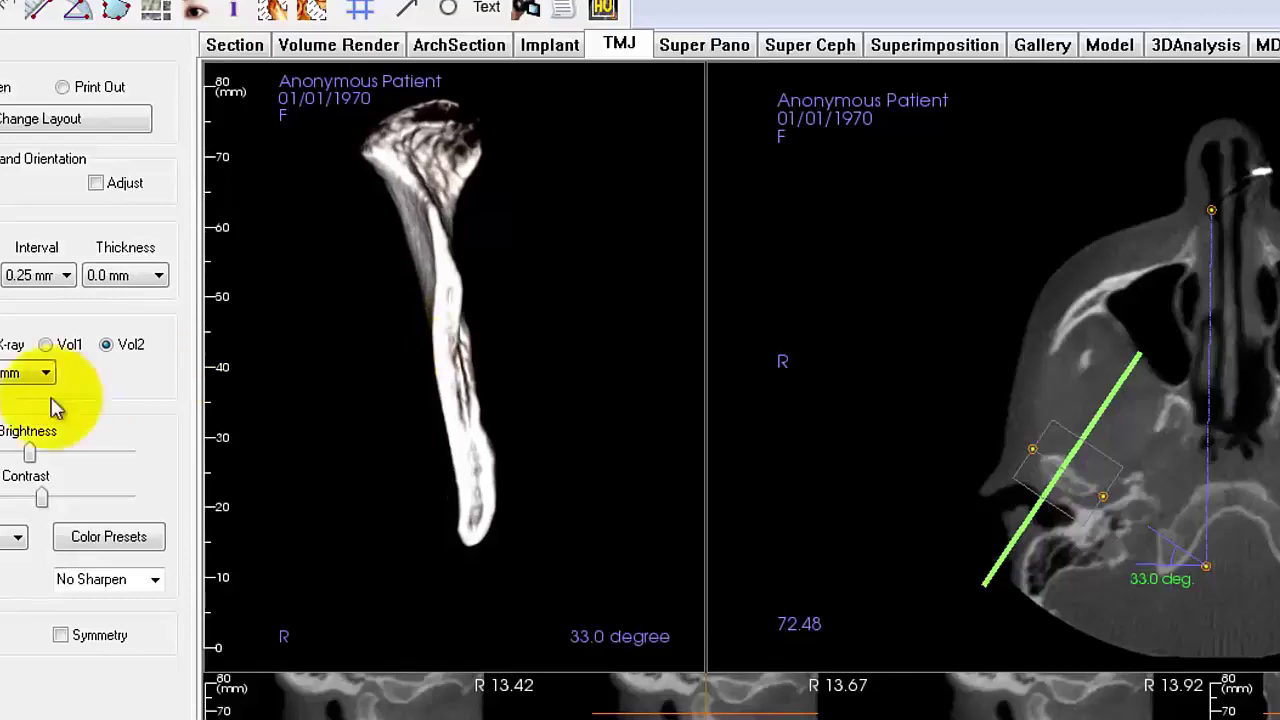
pyautogui.moveTo(31, 451); pyautogui.dragTo(48, 460)
pyautogui.moveTo(523, 243); pyautogui.dragTo(401, 407)
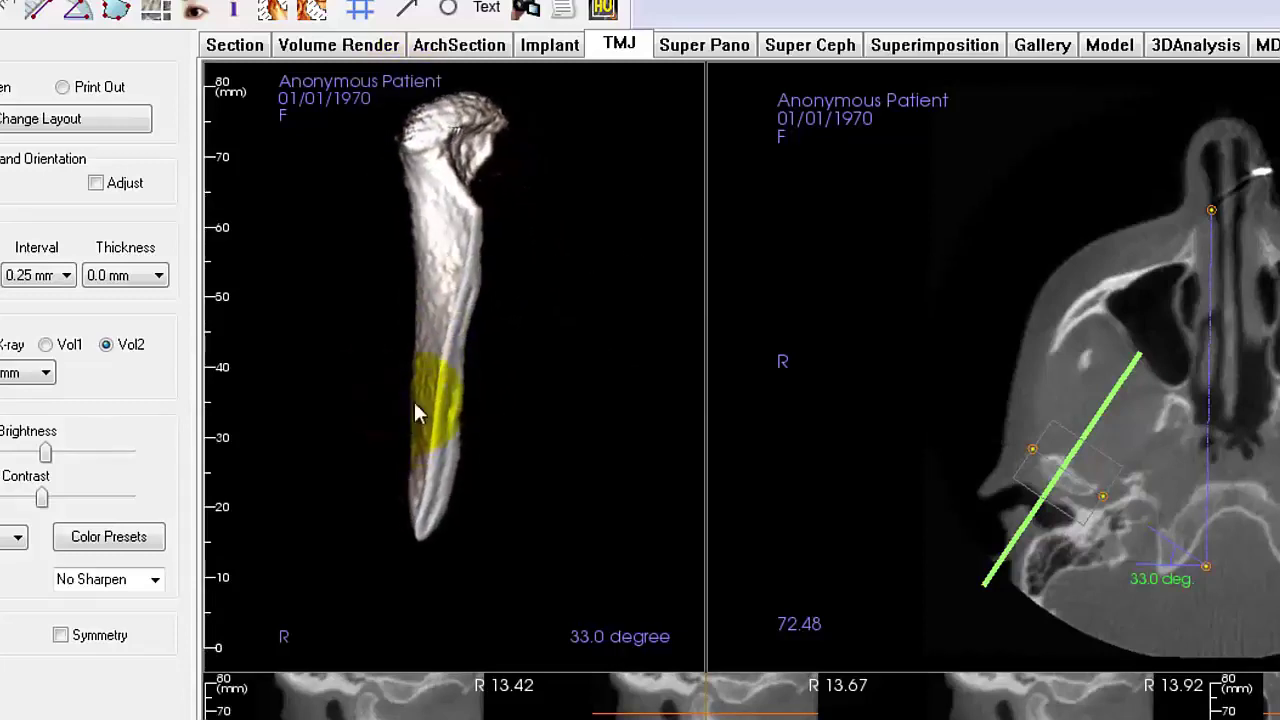